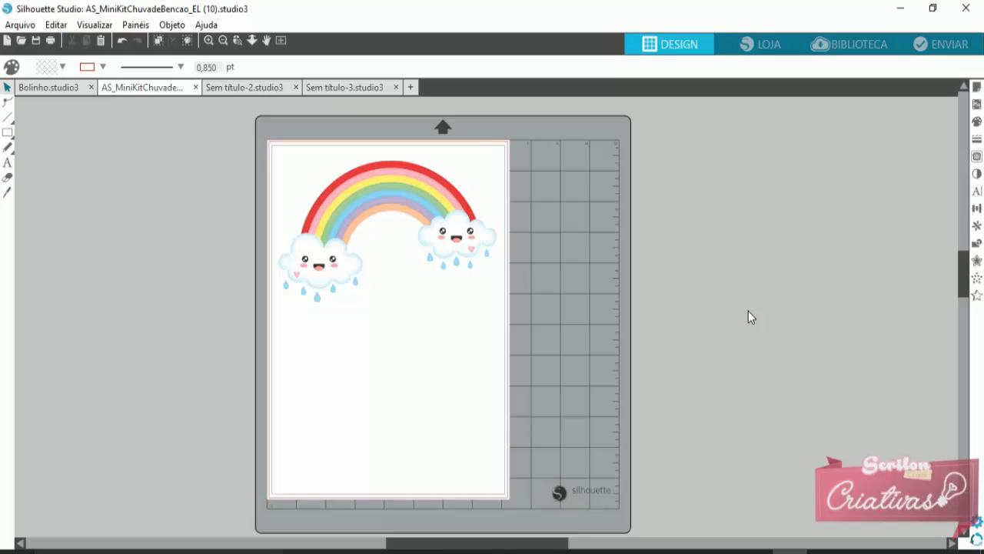
# Display the version information of the installed program.
pyautogui.click(206, 24)
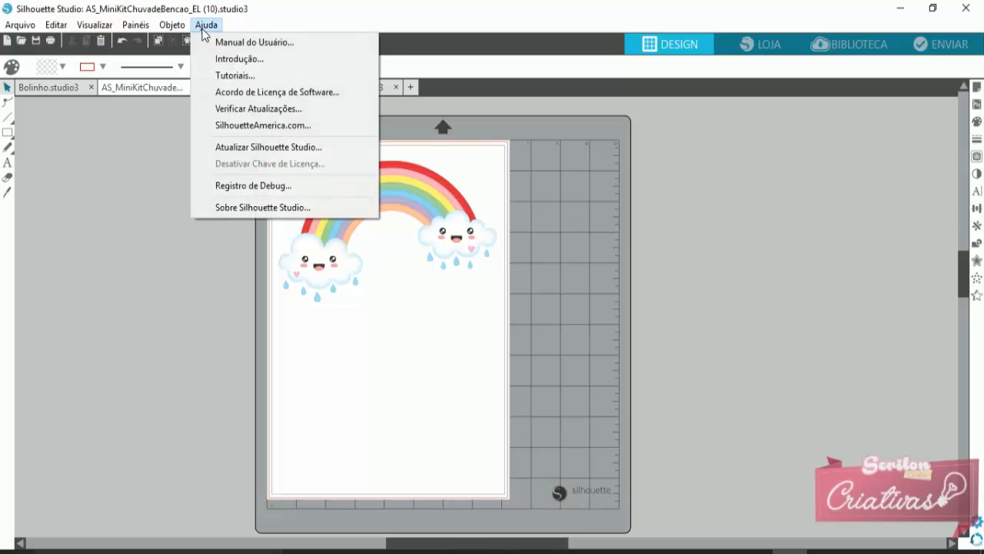
pyautogui.click(229, 207)
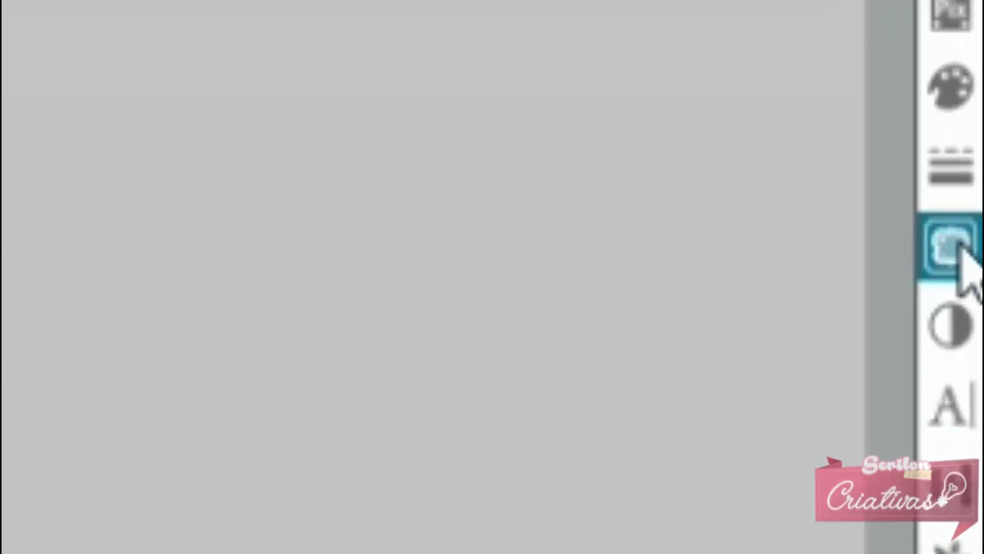
# Open the Rastrear (trace) settings and draw a trace area about 27.7 × 18.6 cm around the rainbow with clouds.
pyautogui.click(953, 248)
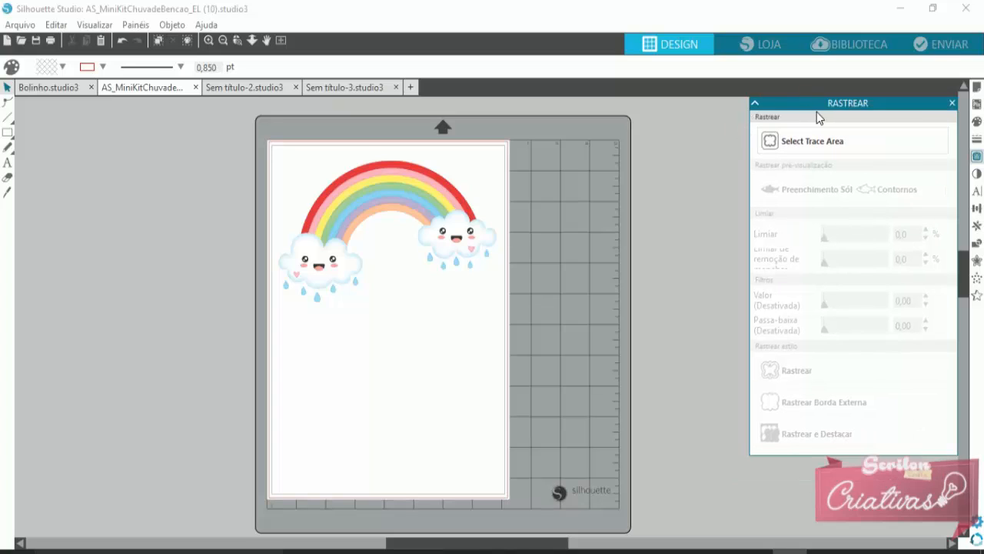
pyautogui.moveTo(826, 103)
pyautogui.mouseDown()
pyautogui.moveTo(803, 142)
pyautogui.moveTo(770, 162)
pyautogui.moveTo(831, 103)
pyautogui.moveTo(706, 150)
pyautogui.moveTo(376, 152)
pyautogui.moveTo(113, 117)
pyautogui.moveTo(68, 94)
pyautogui.moveTo(28, 89)
pyautogui.moveTo(233, 14)
pyautogui.moveTo(664, 16)
pyautogui.moveTo(787, 101)
pyautogui.moveTo(818, 107)
pyautogui.mouseUp()
pyautogui.click(827, 146)
pyautogui.click(813, 147)
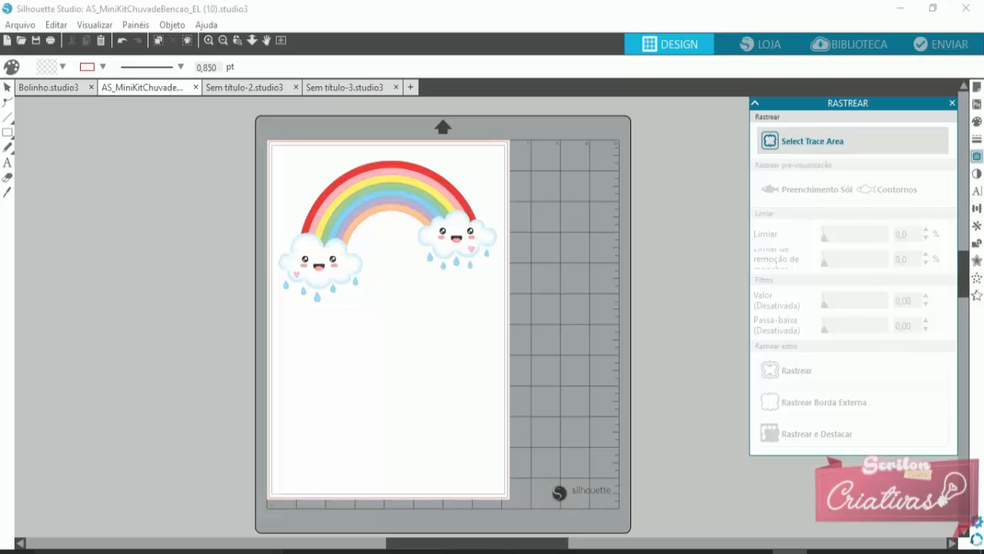
pyautogui.moveTo(233, 116)
pyautogui.mouseDown()
pyautogui.moveTo(286, 275)
pyautogui.moveTo(554, 342)
pyautogui.mouseUp()
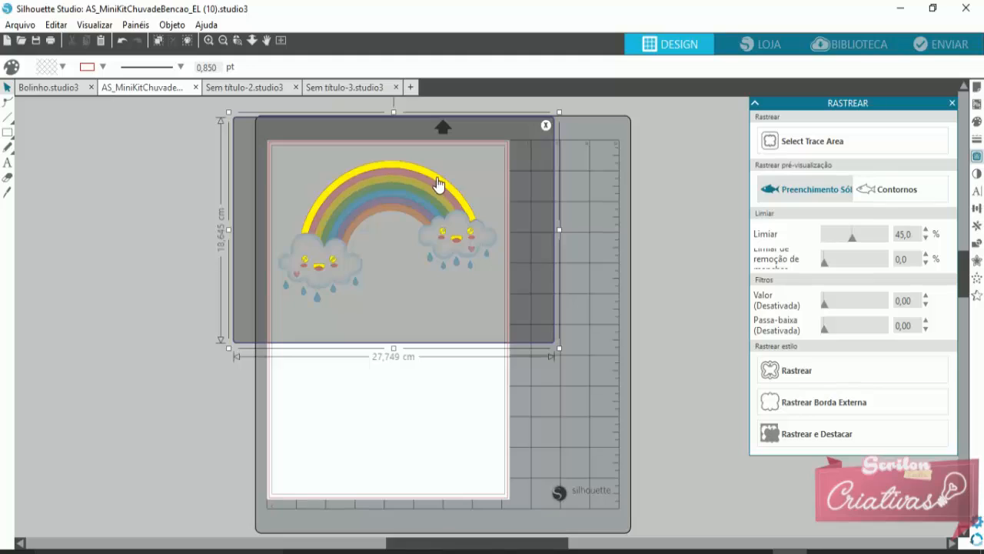
# Compare the outline preview with the solid-fill preview, moving the trace area off the rainbow and back over it.
pyautogui.click(898, 195)
pyautogui.moveTo(368, 242); pyautogui.dragTo(381, 388)
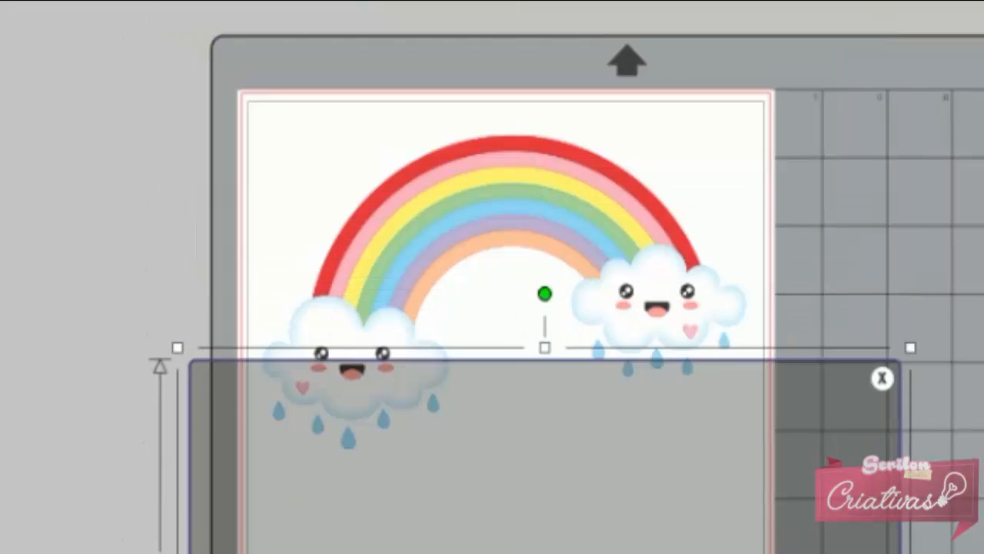
pyautogui.moveTo(480, 531)
pyautogui.mouseDown()
pyautogui.moveTo(413, 262)
pyautogui.moveTo(434, 240)
pyautogui.mouseUp()
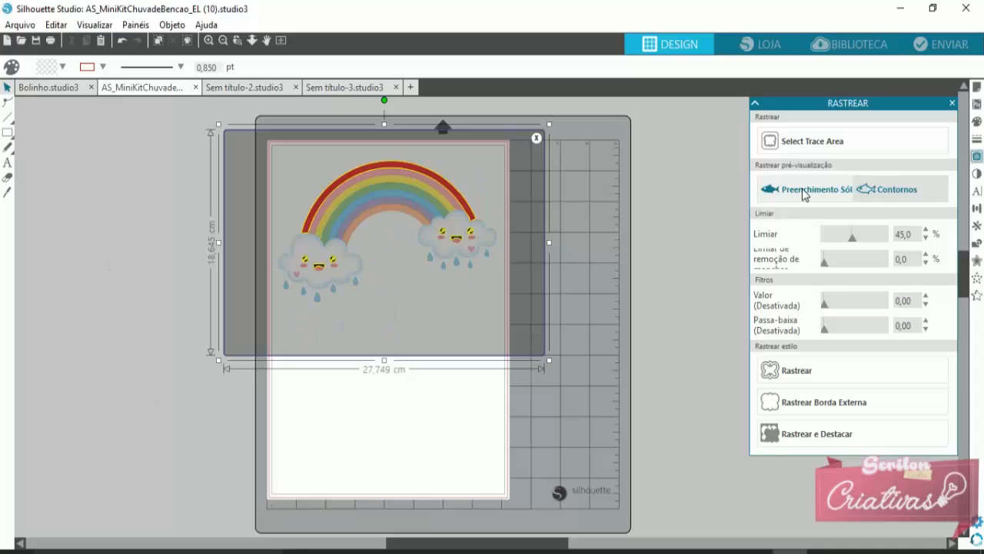
pyautogui.click(804, 191)
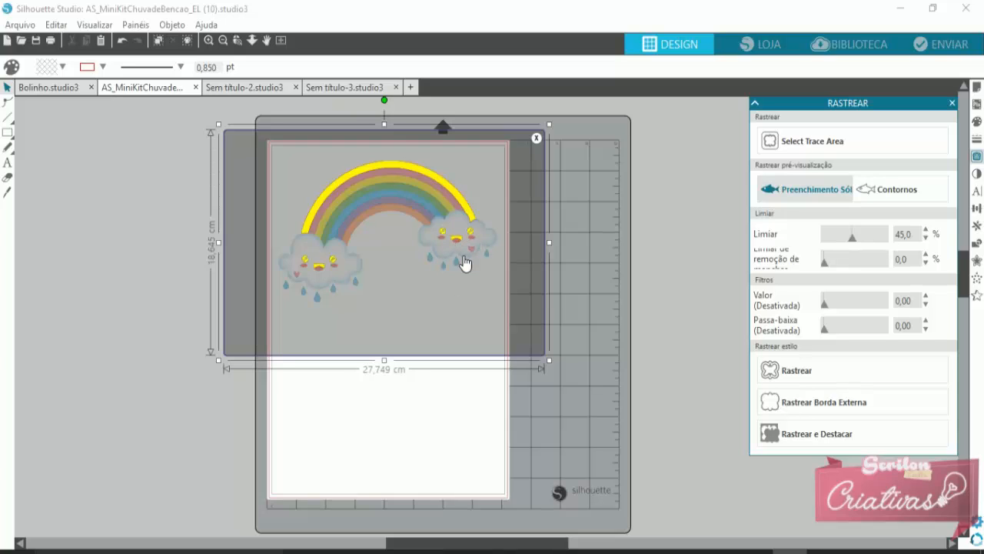
# Try trace thresholds of 78%, 92% and 100% on the rainbow and settle on 85%.
pyautogui.moveTo(853, 238); pyautogui.dragTo(873, 236)
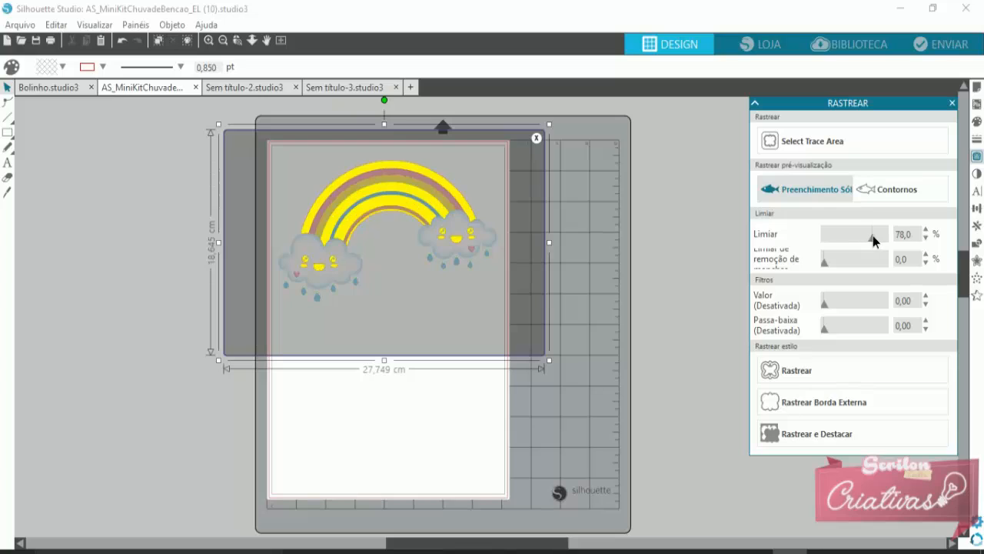
pyautogui.moveTo(876, 237); pyautogui.dragTo(879, 241)
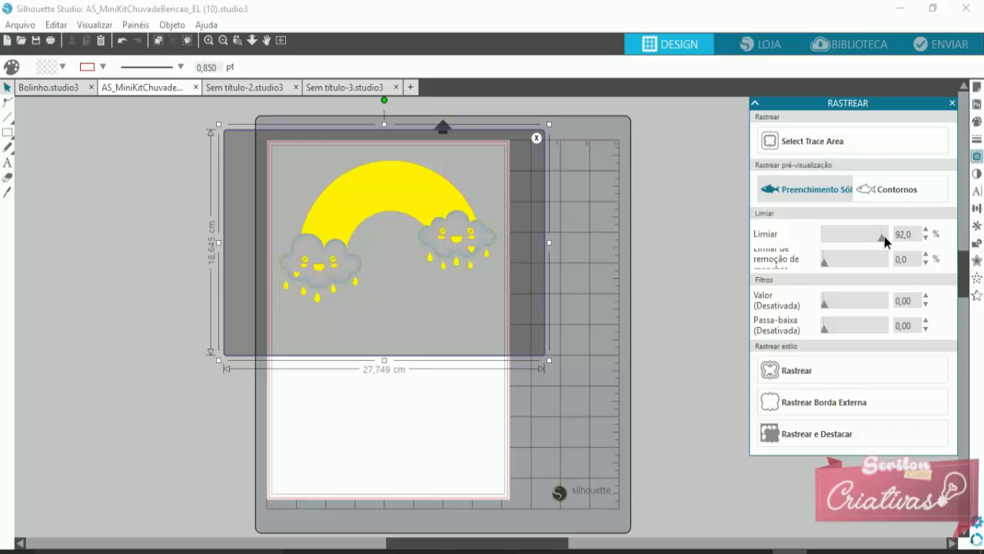
pyautogui.moveTo(884, 236); pyautogui.dragTo(896, 239)
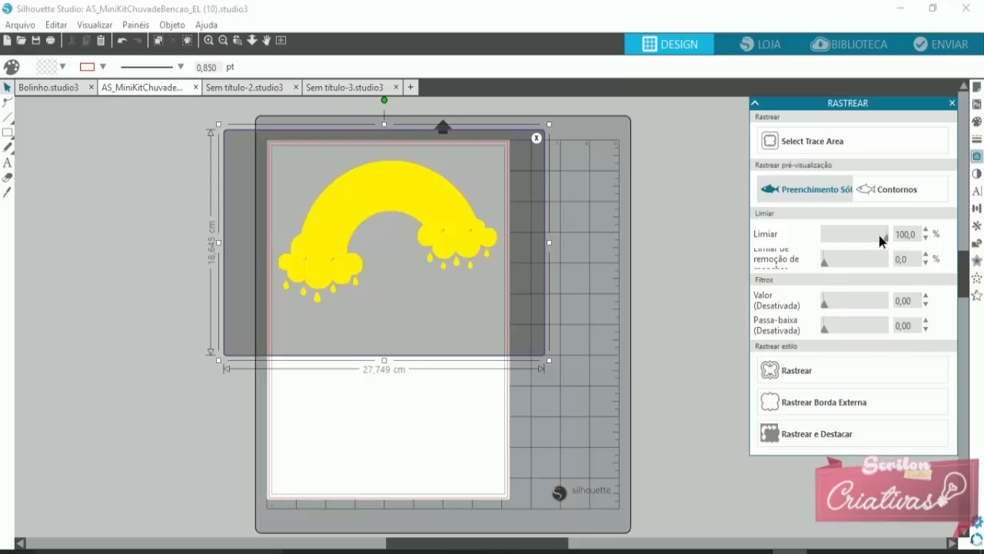
pyautogui.moveTo(873, 235); pyautogui.dragTo(878, 238)
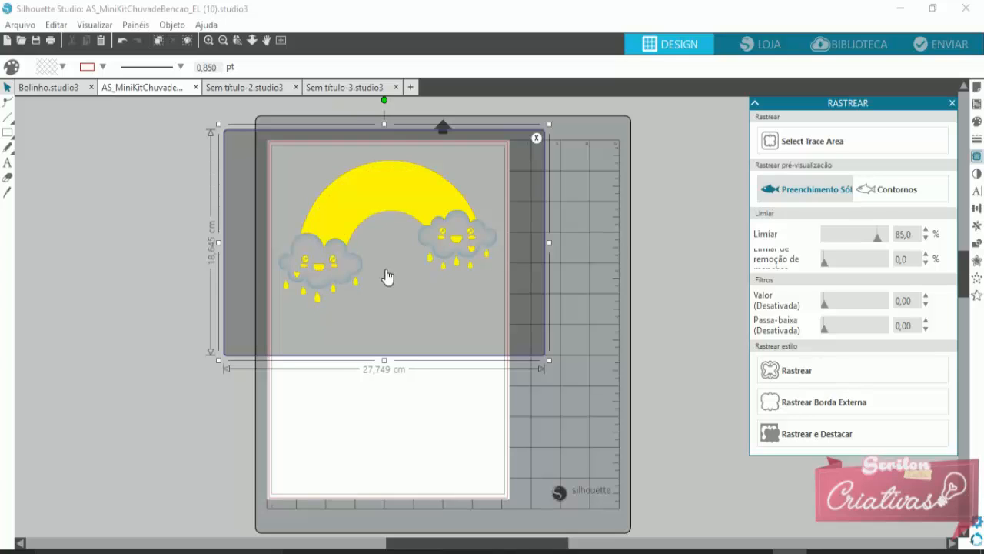
# Trace all contours of the rainbow image, move the image down off the cut lines and inspect the lower cloud's face lines.
pyautogui.click(807, 377)
pyautogui.moveTo(402, 204); pyautogui.dragTo(409, 334)
pyautogui.click(370, 253)
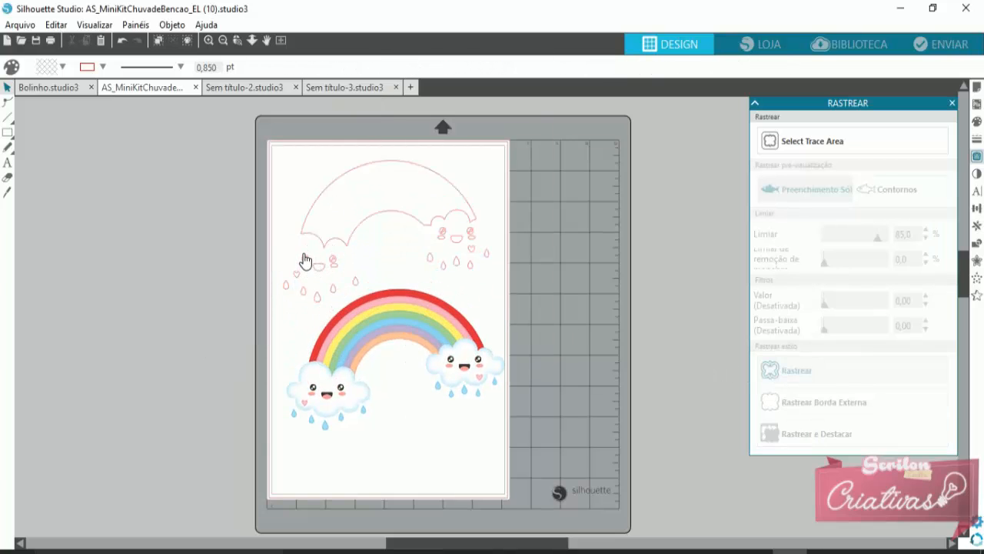
pyautogui.click(237, 40)
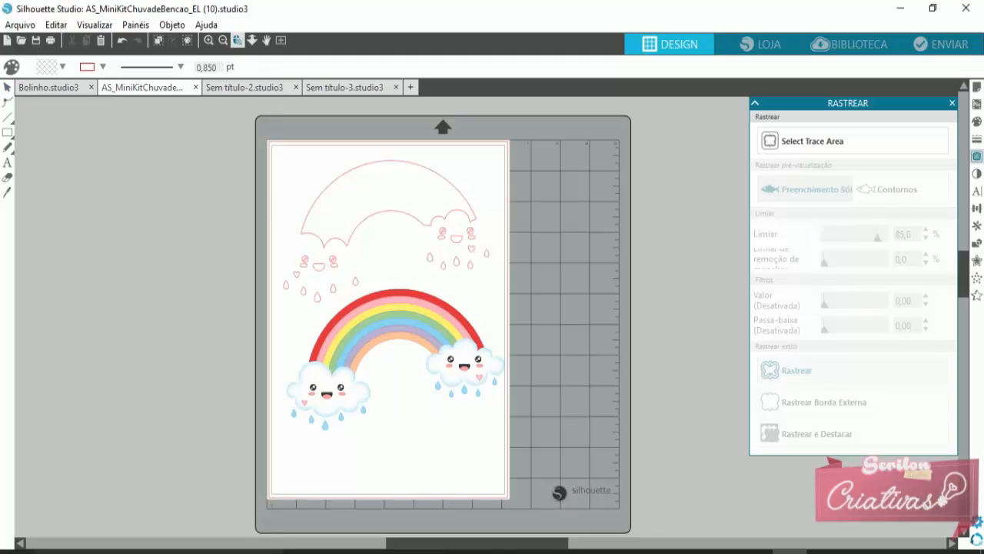
pyautogui.moveTo(289, 248); pyautogui.dragTo(378, 303)
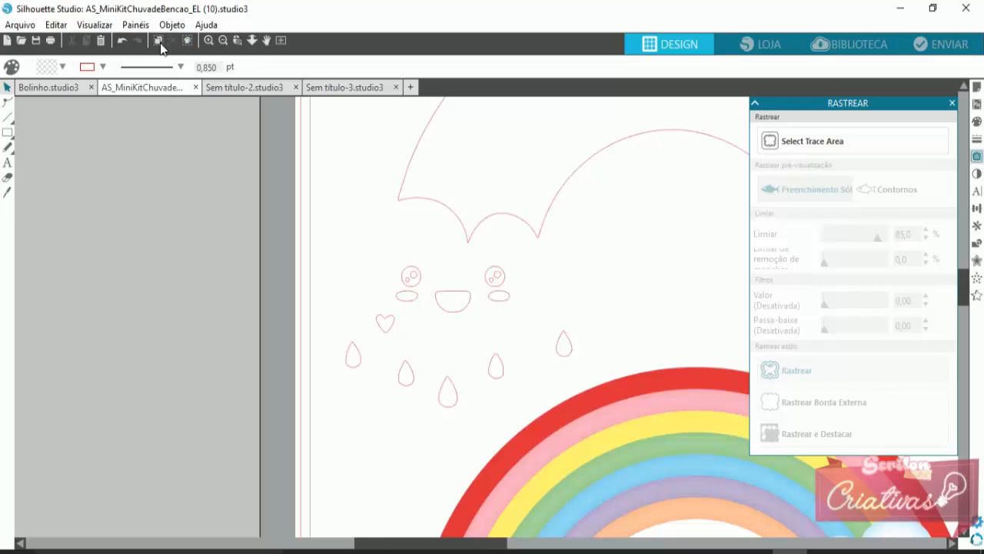
# Undo the image move and the full-contour trace of the rainbow.
pyautogui.click(123, 41)
pyautogui.click(122, 41)
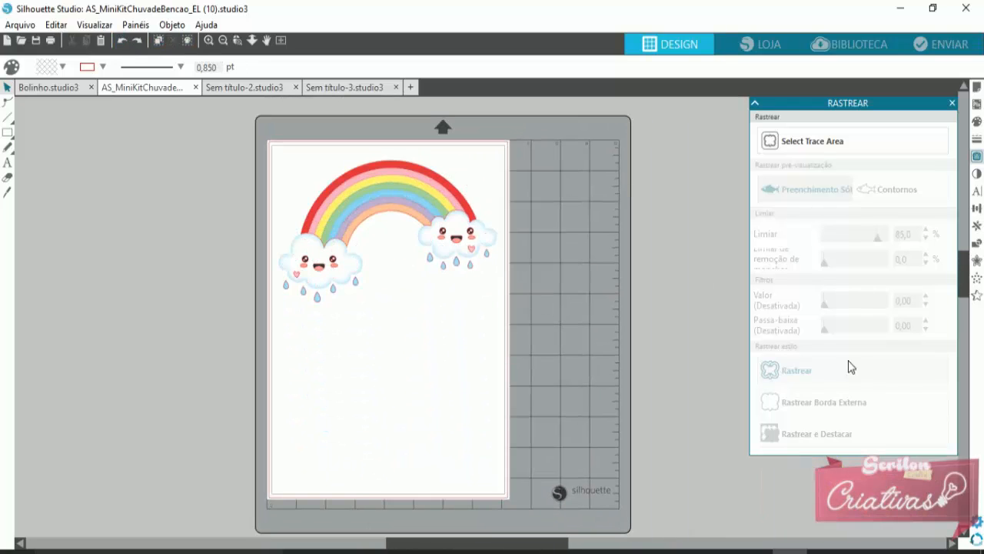
pyautogui.click(122, 41)
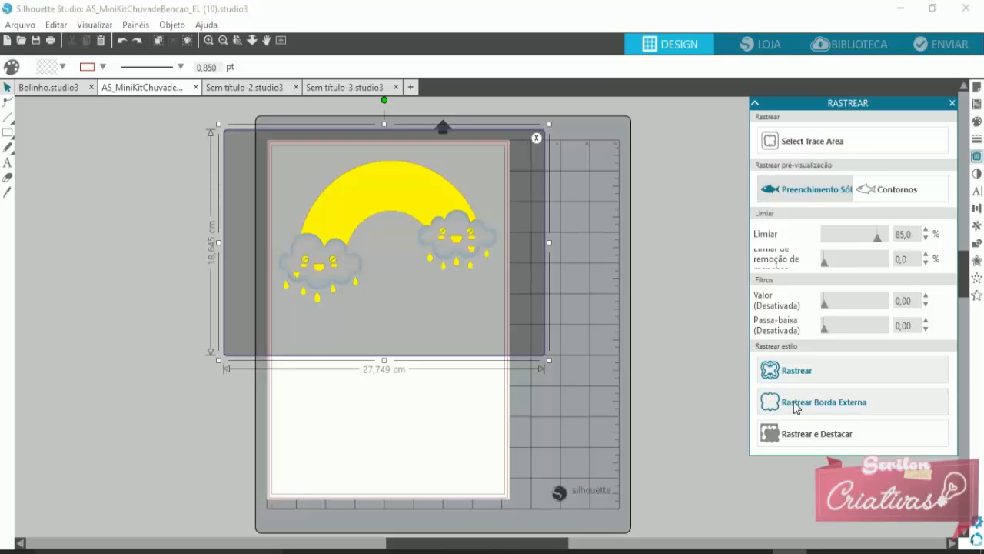
# Trace only the outer edges of the rainbow image, move the image off the cut lines and compare it with the cloud's traced face.
pyautogui.click(796, 407)
pyautogui.moveTo(374, 213); pyautogui.dragTo(399, 357)
pyautogui.click(215, 177)
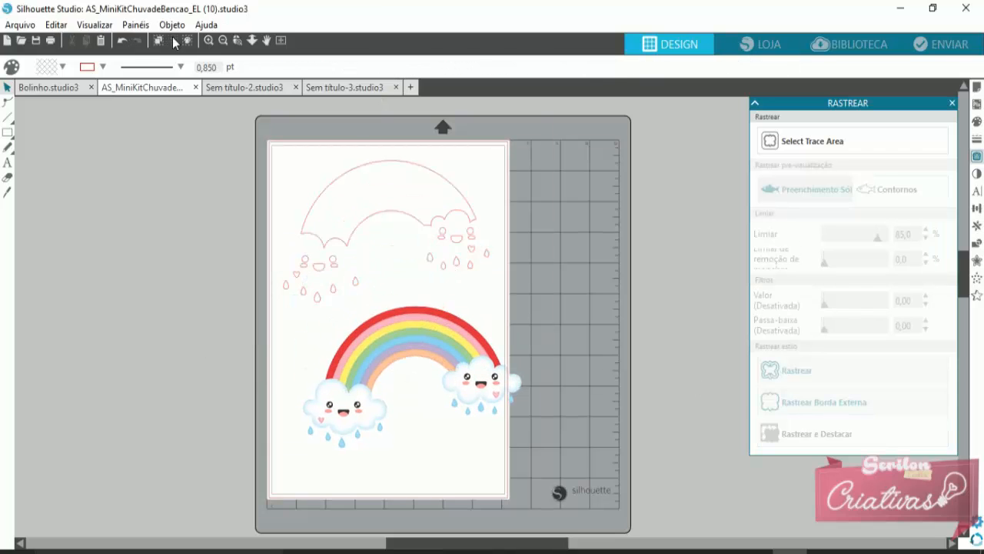
pyautogui.click(238, 41)
pyautogui.moveTo(303, 272); pyautogui.dragTo(305, 273)
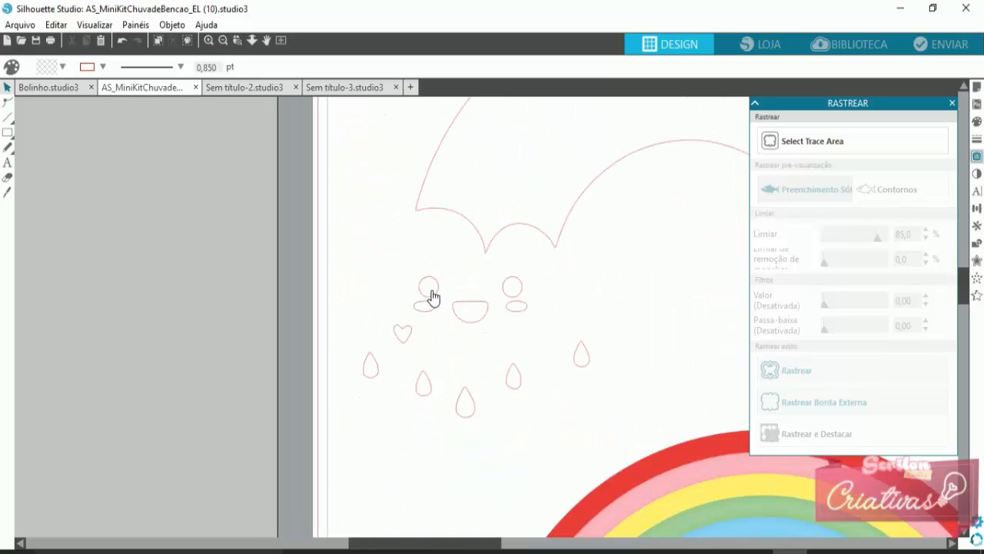
pyautogui.moveTo(653, 515)
pyautogui.mouseDown()
pyautogui.moveTo(692, 193)
pyautogui.moveTo(653, 281)
pyautogui.mouseUp()
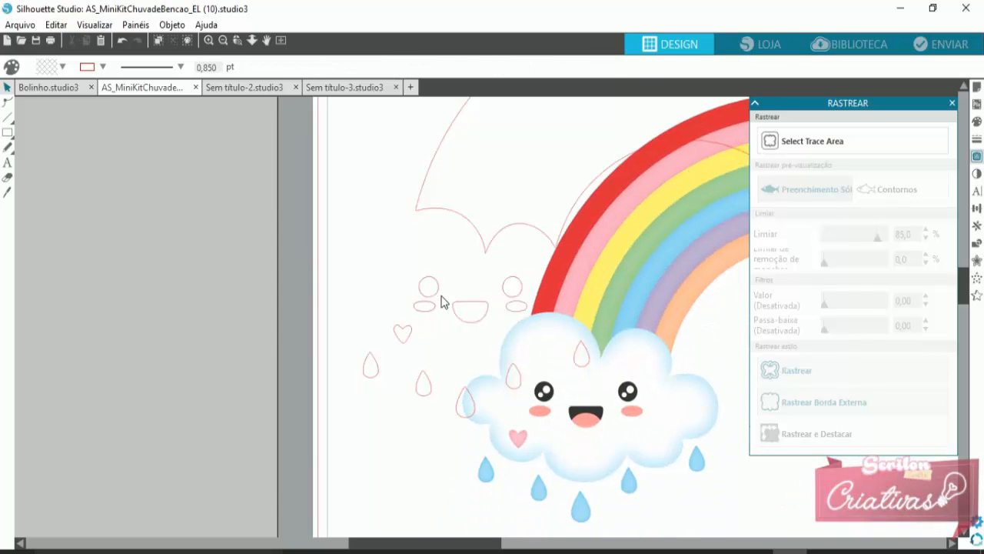
# Undo the image moves and the outer-edge trace, restoring the trace area over the rainbow.
pyautogui.click(123, 41)
pyautogui.click(123, 42)
pyautogui.click(123, 41)
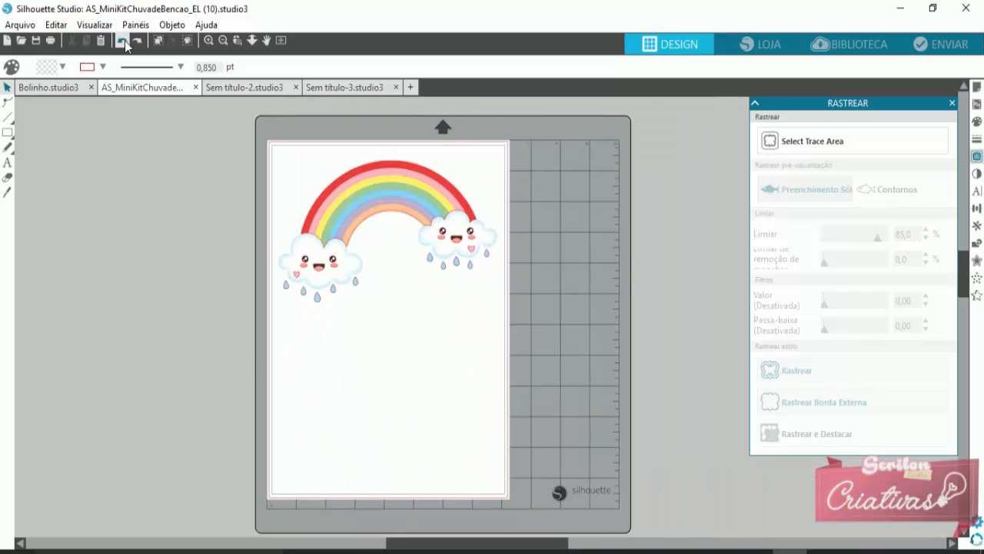
pyautogui.click(123, 41)
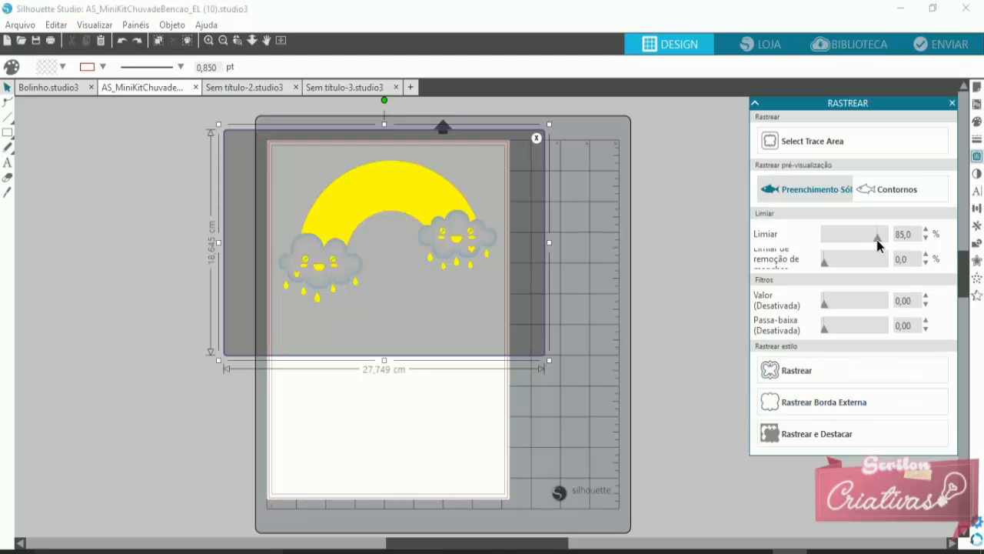
# Set the threshold to 100%, trace the rainbow's outer edge and place the image below its cut lines.
pyautogui.moveTo(884, 240); pyautogui.dragTo(895, 240)
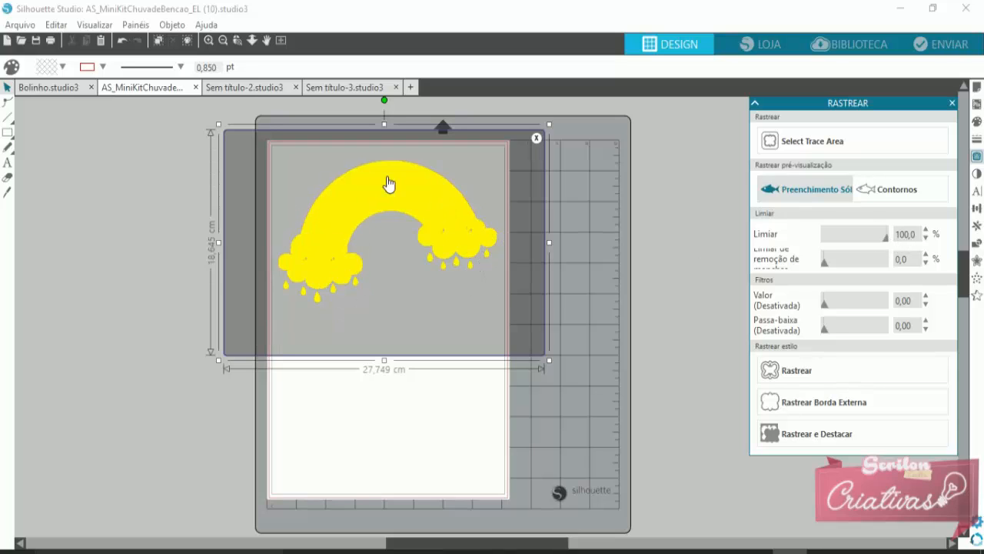
pyautogui.click(819, 408)
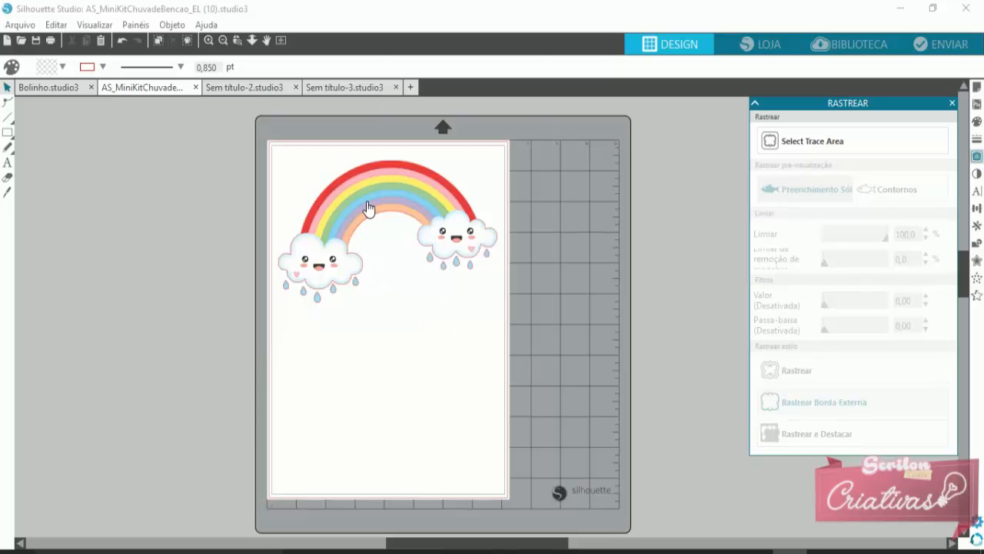
pyautogui.moveTo(369, 208); pyautogui.dragTo(369, 493)
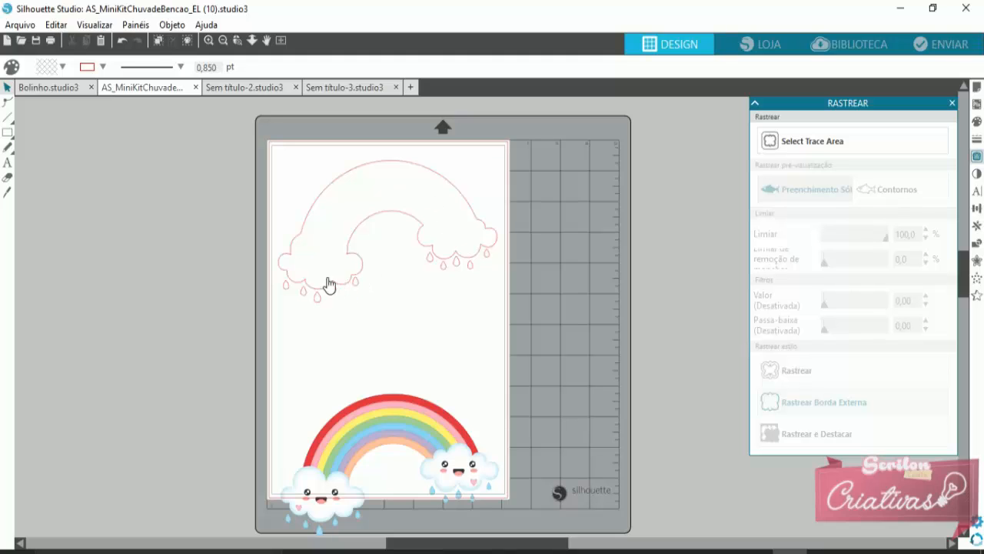
pyautogui.moveTo(372, 425); pyautogui.dragTo(377, 303)
pyautogui.click(383, 360)
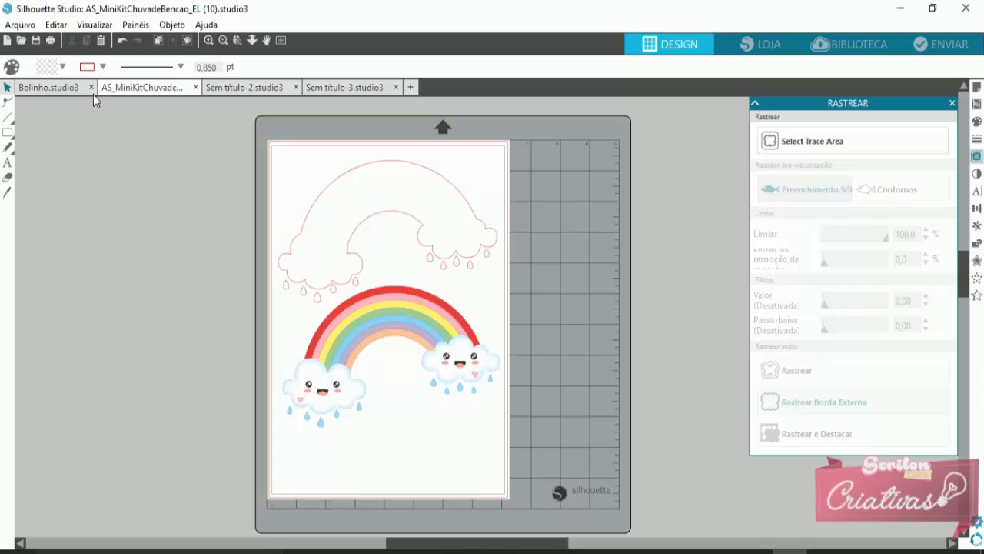
# In Bolinho.studio3, draw a trace area about 20.4 × 27.3 cm around the cupcake and set the threshold to 100%.
pyautogui.click(48, 88)
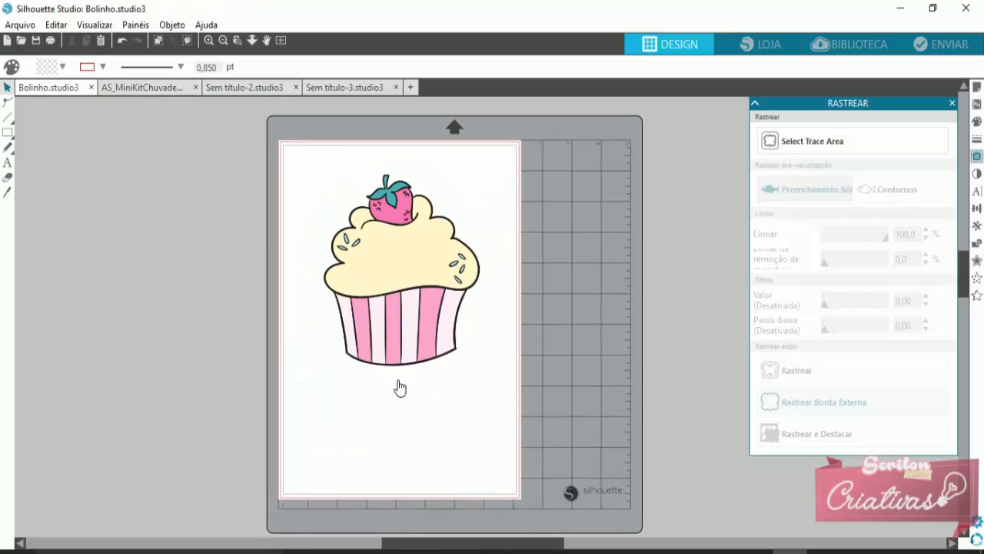
pyautogui.click(770, 142)
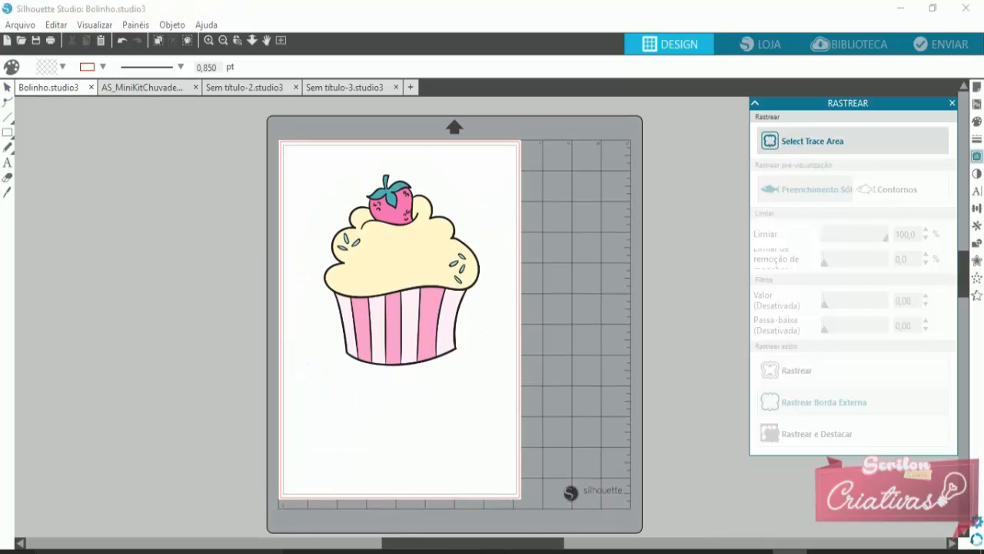
pyautogui.moveTo(293, 130)
pyautogui.mouseDown()
pyautogui.moveTo(392, 420)
pyautogui.moveTo(529, 463)
pyautogui.mouseUp()
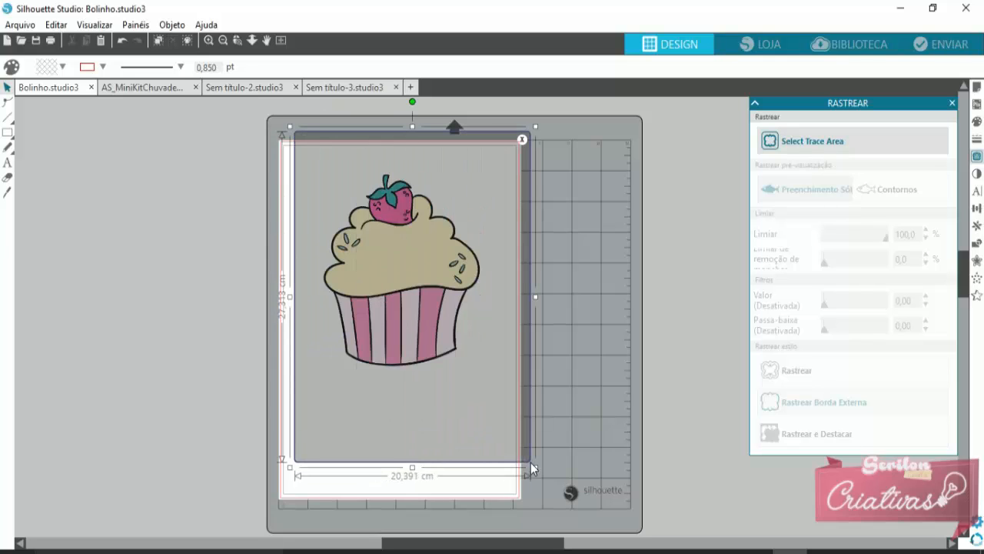
pyautogui.moveTo(853, 240); pyautogui.dragTo(893, 238)
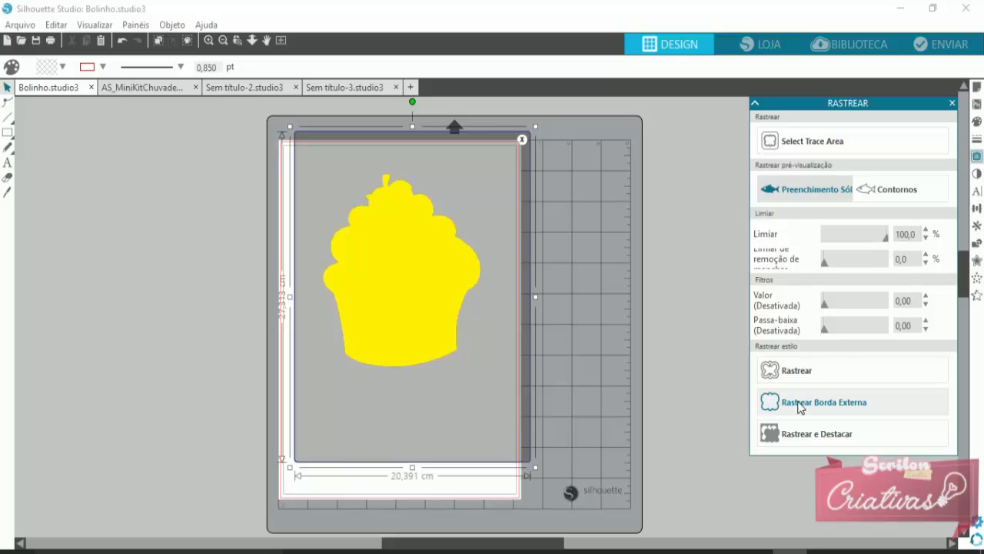
# Move the cupcake image off the page to check its white background, and put the image and trace area back together.
pyautogui.click(809, 440)
pyautogui.moveTo(341, 274); pyautogui.dragTo(118, 279)
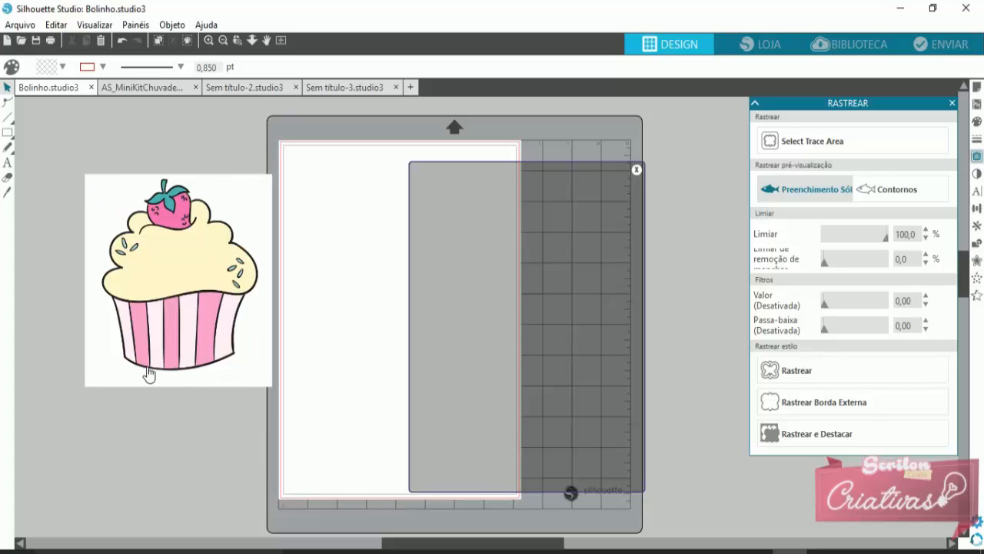
pyautogui.moveTo(178, 244)
pyautogui.mouseDown()
pyautogui.moveTo(327, 225)
pyautogui.moveTo(394, 228)
pyautogui.mouseUp()
pyautogui.moveTo(532, 223); pyautogui.dragTo(396, 198)
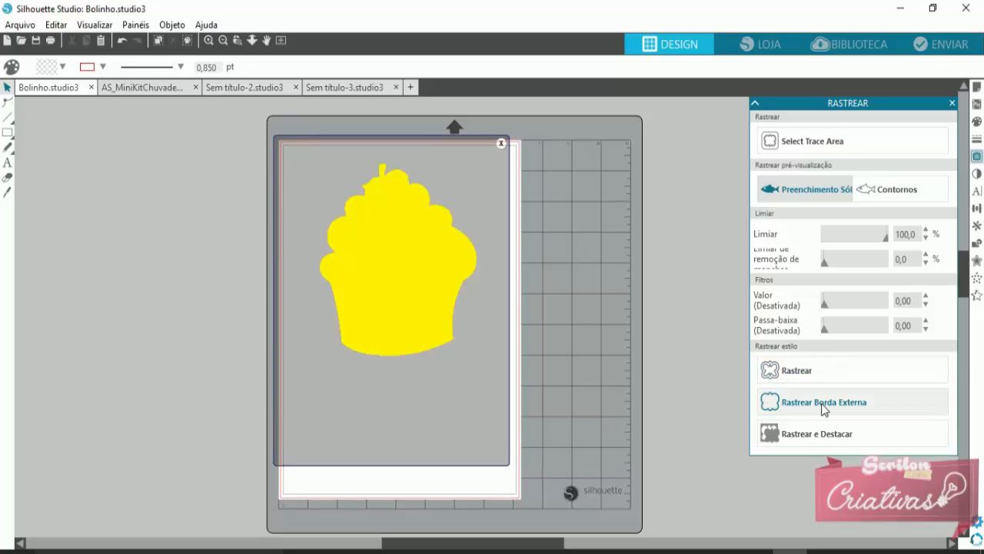
# Trace and detach the cupcake, move the cutout beside the page and place the leftover white background below it.
pyautogui.click(785, 439)
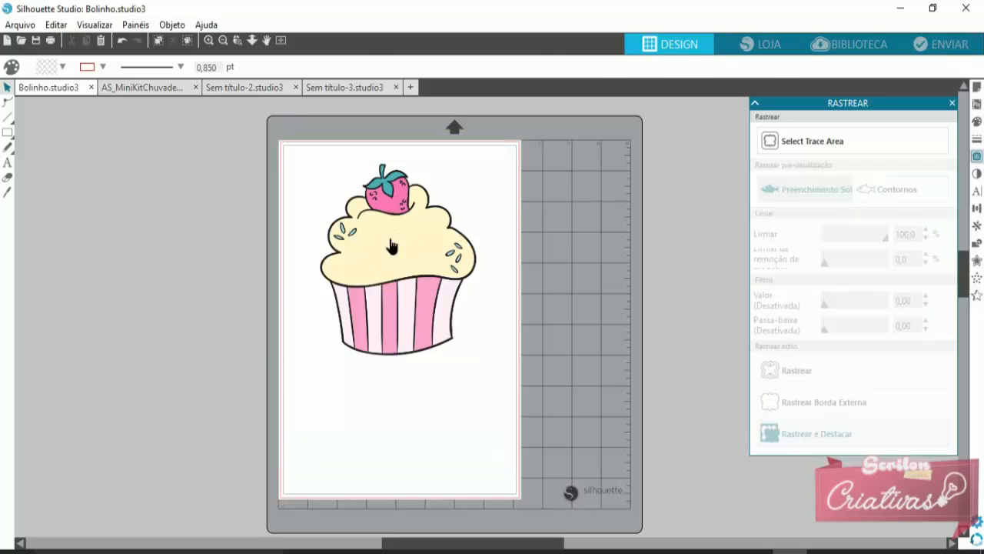
pyautogui.moveTo(395, 246)
pyautogui.mouseDown()
pyautogui.moveTo(163, 223)
pyautogui.moveTo(158, 237)
pyautogui.moveTo(187, 249)
pyautogui.moveTo(181, 240)
pyautogui.mouseUp()
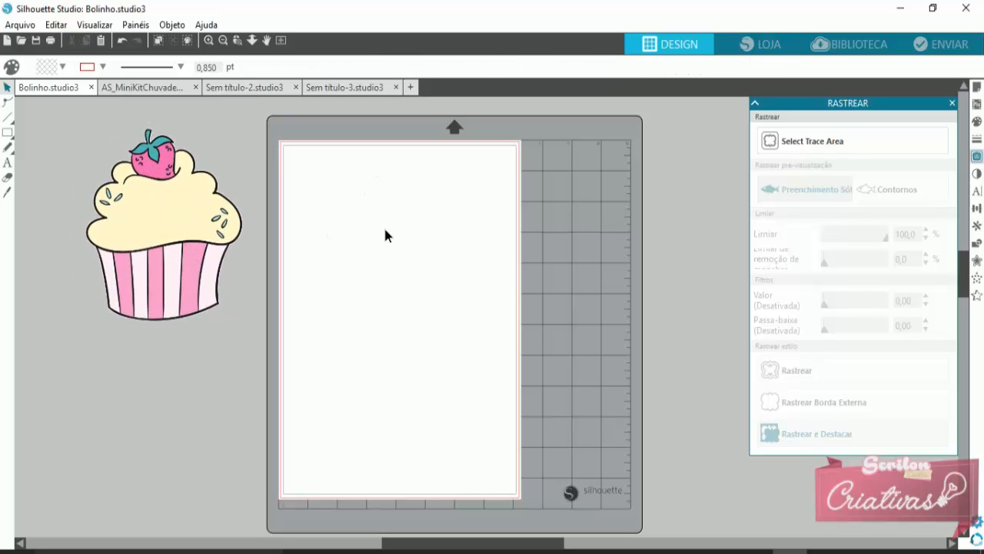
pyautogui.moveTo(443, 238); pyautogui.dragTo(220, 363)
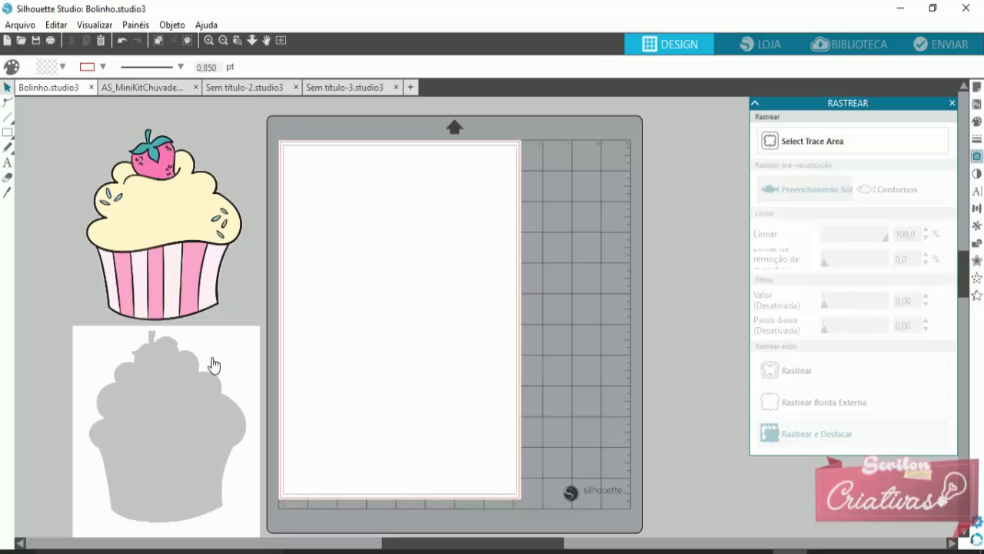
# Delete the leftover white background and move the cupcake cutout onto the page.
pyautogui.click(226, 352)
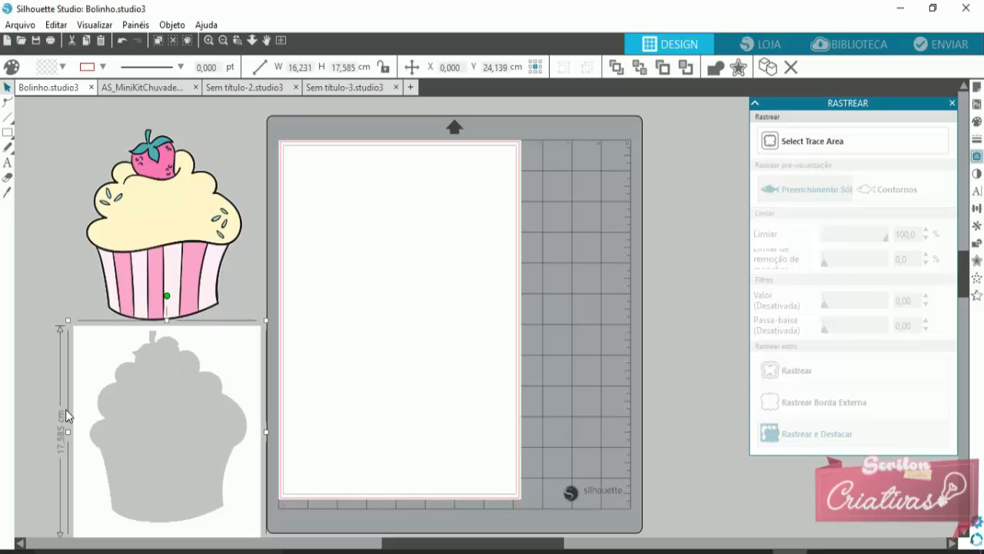
pyautogui.press('Delete')
pyautogui.moveTo(191, 251); pyautogui.dragTo(414, 307)
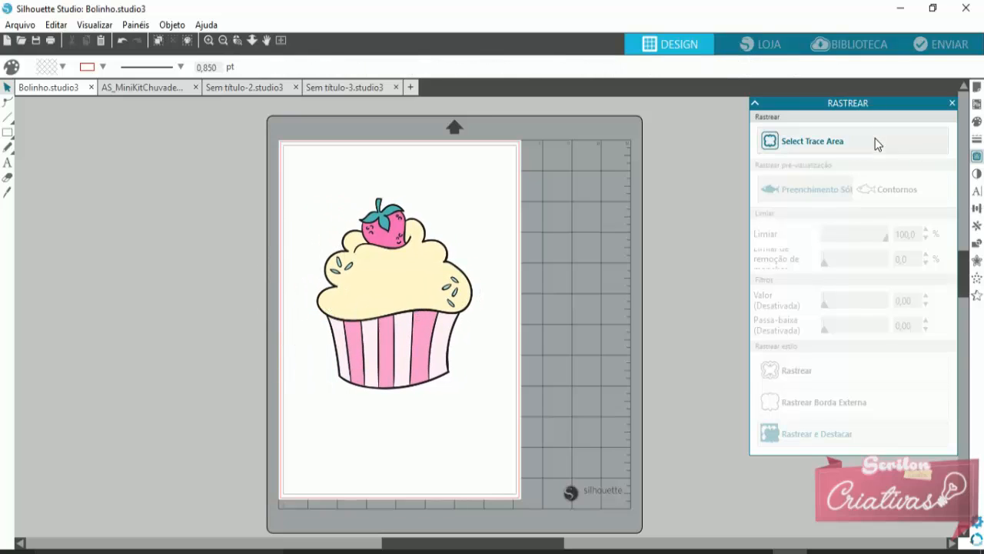
# Draw a trace area about 17.4 × 21.3 cm around the cupcake, trace its outer edge and move the image off the cut line.
pyautogui.click(834, 143)
pyautogui.moveTo(306, 170); pyautogui.dragTo(511, 438)
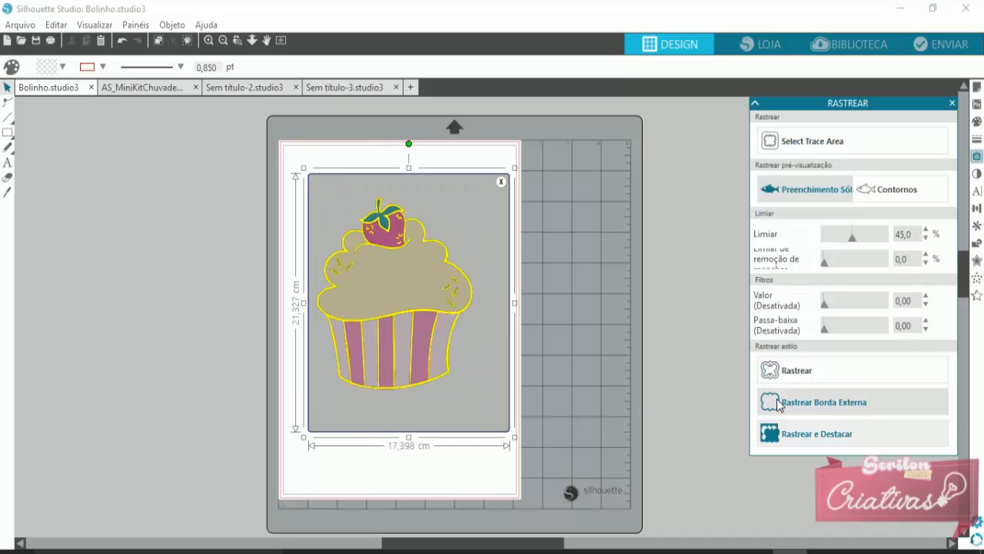
pyautogui.click(776, 400)
pyautogui.moveTo(432, 303); pyautogui.dragTo(285, 323)
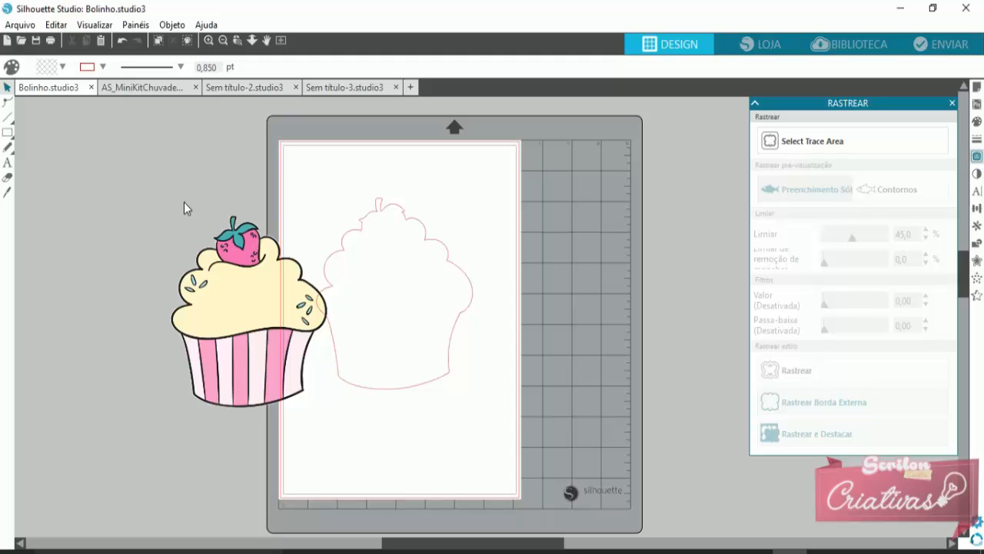
pyautogui.hotkey('ctrl', 'a')
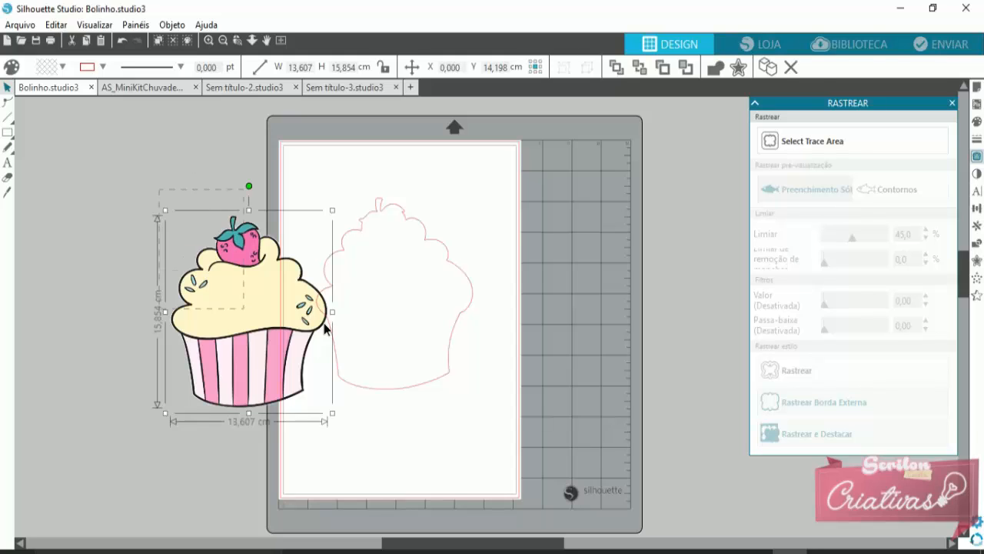
pyautogui.click(168, 143)
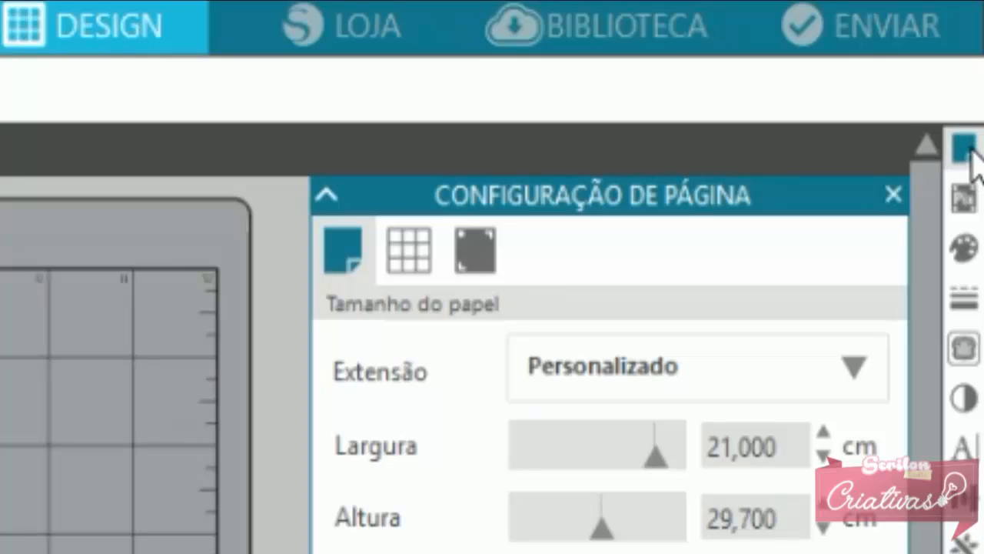
# In Sem título-4.studio3, look through the page setup and the pattern, gradient and solid colour fill options.
pyautogui.click(965, 148)
pyautogui.click(965, 148)
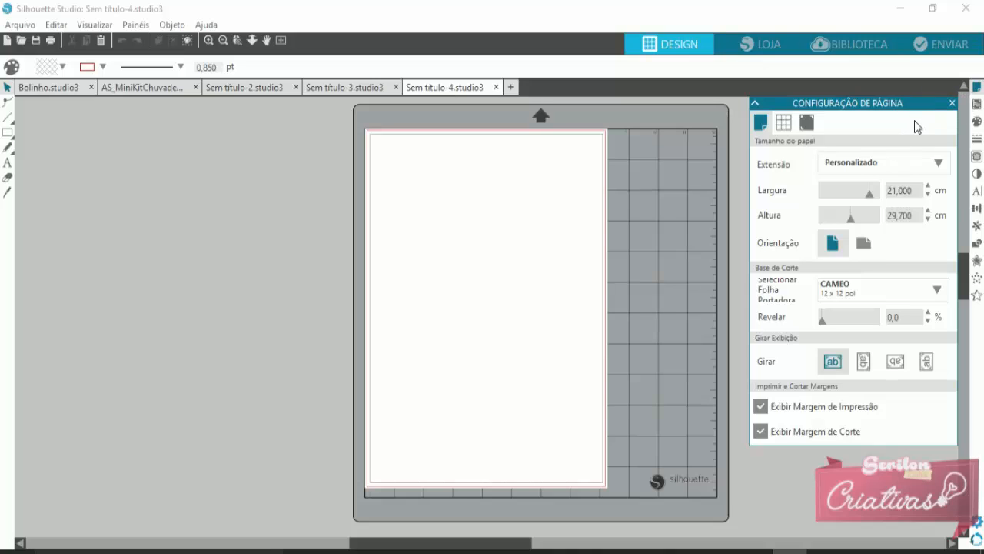
pyautogui.click(976, 103)
pyautogui.click(976, 122)
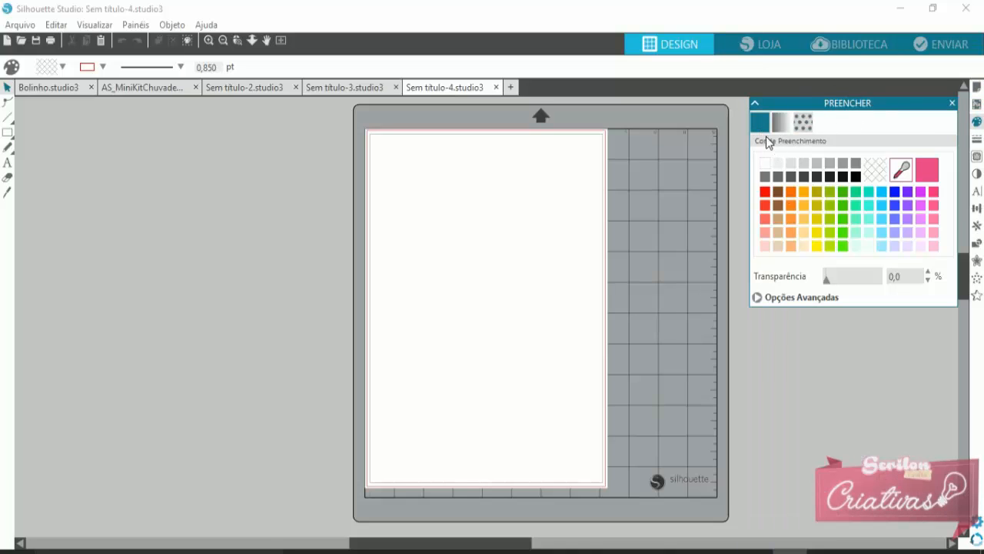
pyautogui.click(803, 123)
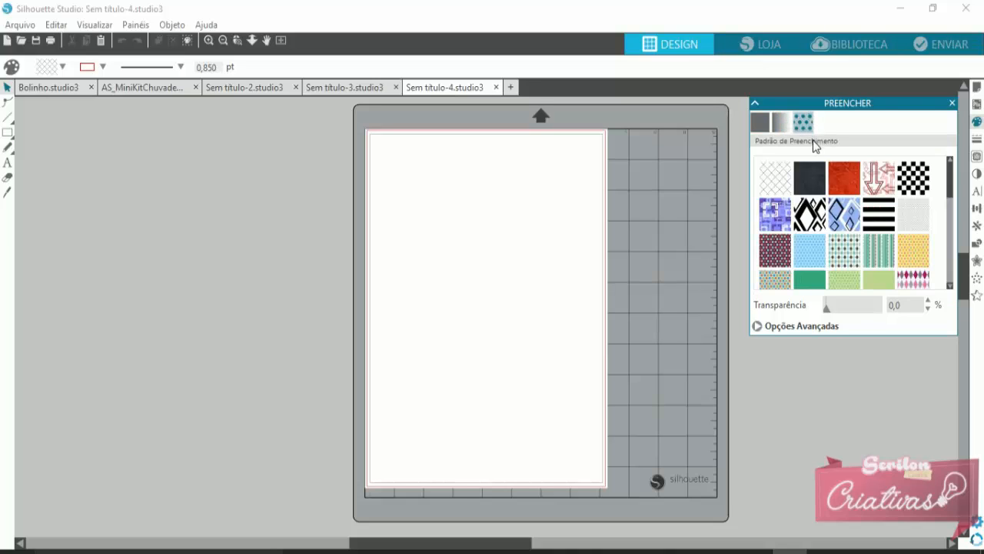
pyautogui.click(781, 128)
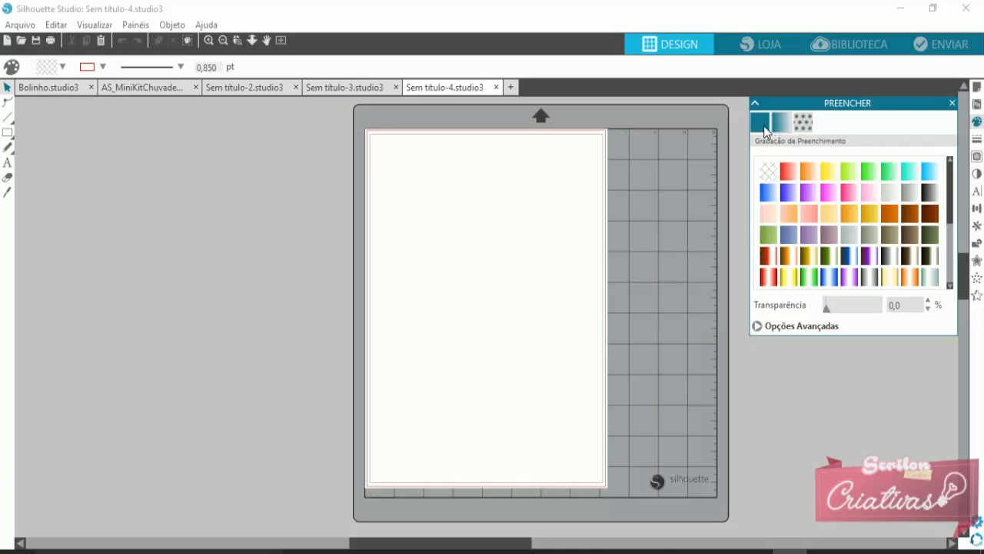
pyautogui.click(763, 129)
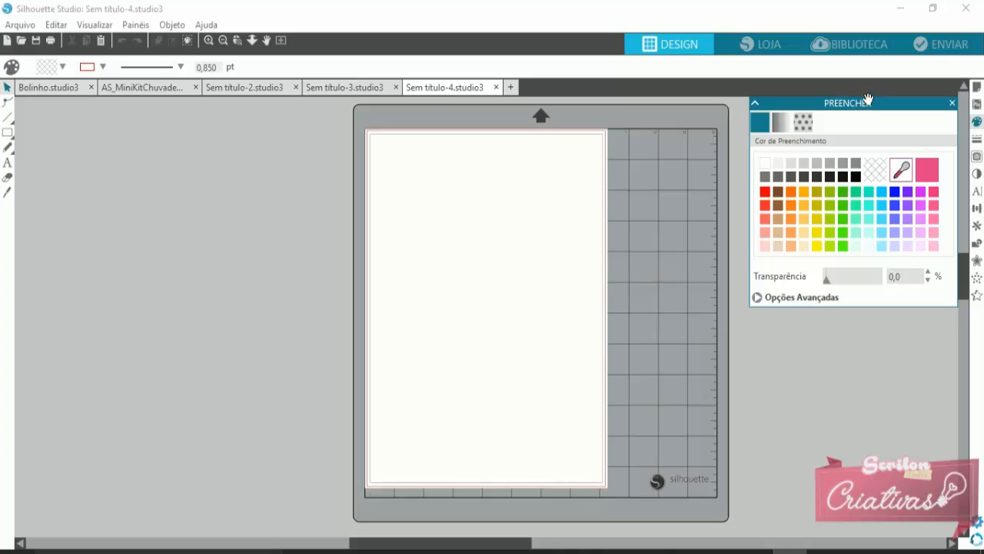
# Look through the page setup's grid and registration mark settings and return to the paper size settings.
pyautogui.click(977, 89)
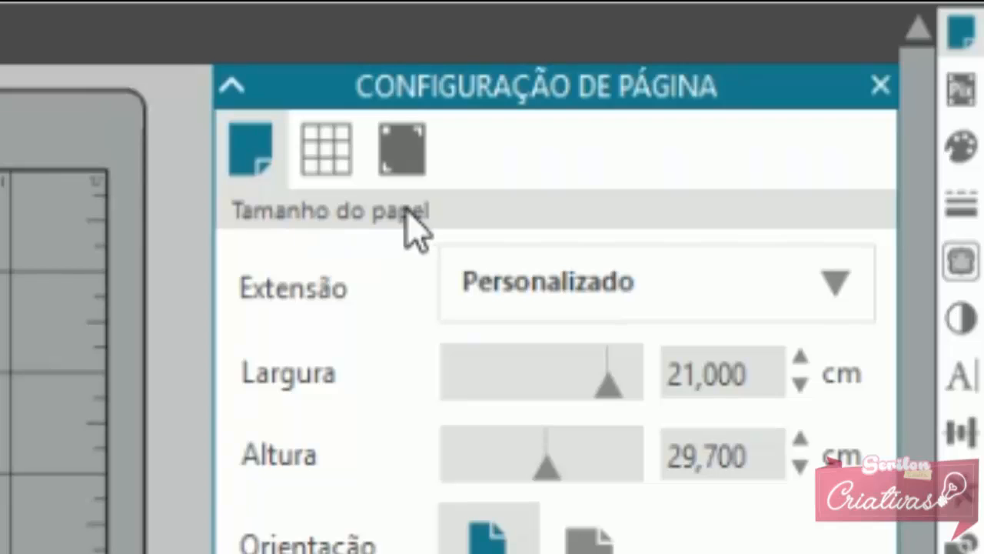
pyautogui.click(330, 158)
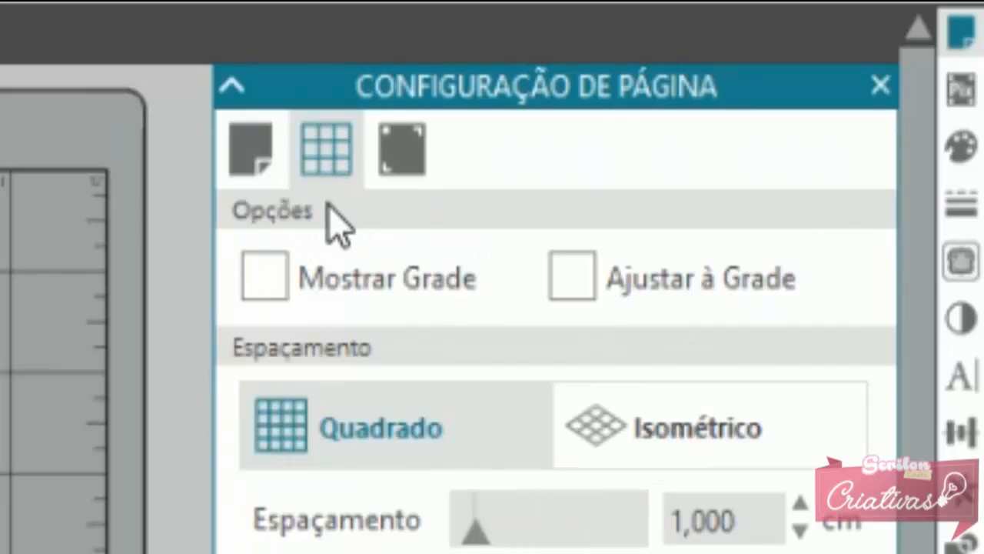
pyautogui.click(409, 147)
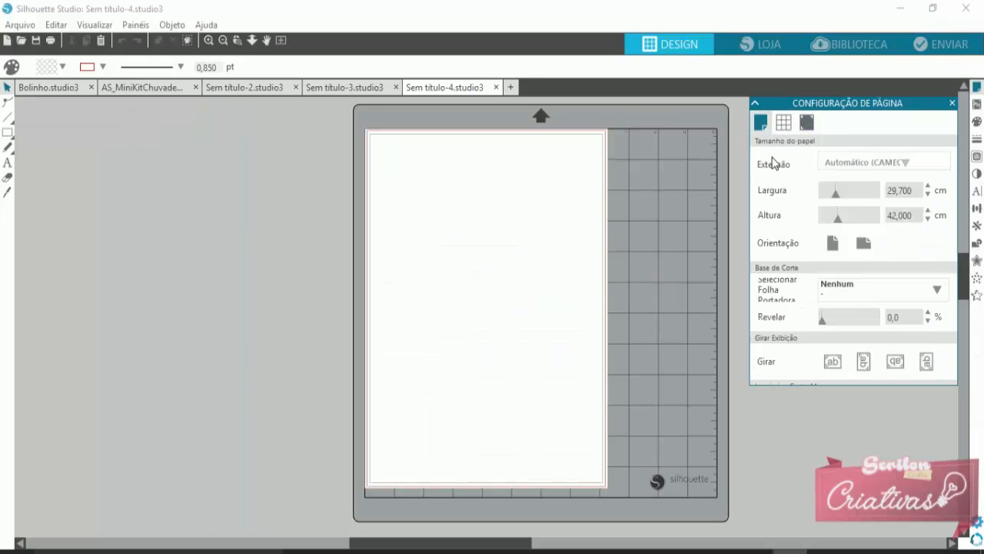
pyautogui.click(250, 147)
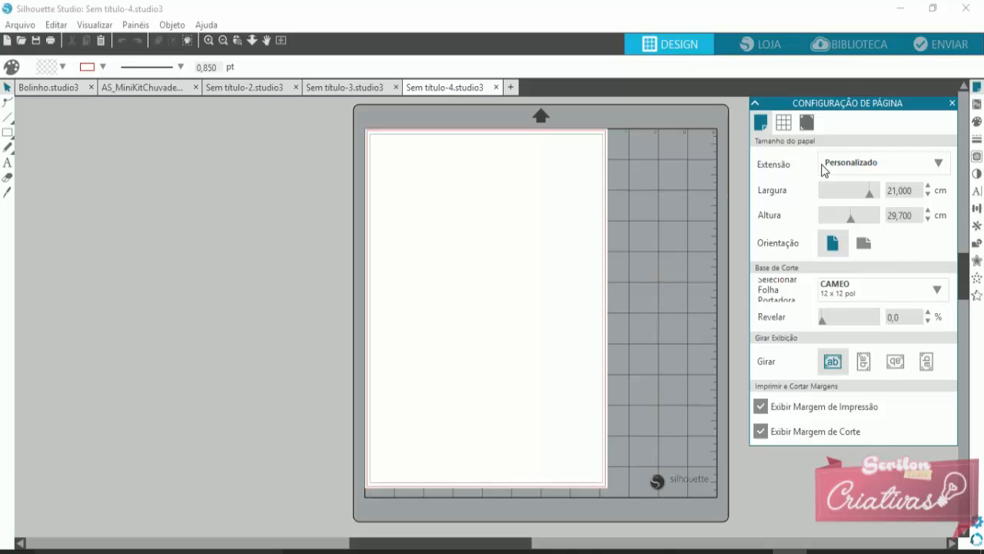
# Set the paper size to A4 (210 × 297 mm), switching the orientation to landscape and back to portrait.
pyautogui.click(840, 167)
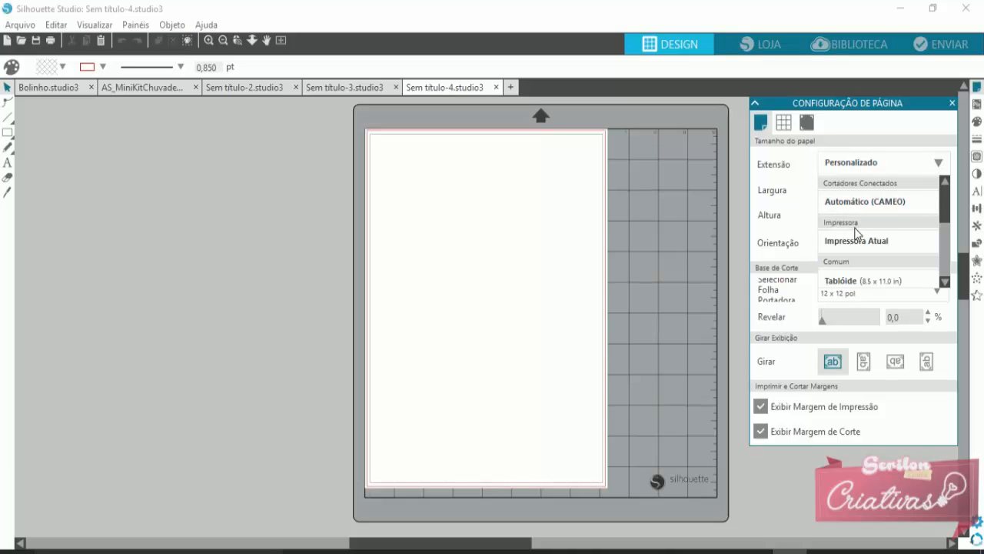
pyautogui.scroll(-3, 855, 232)
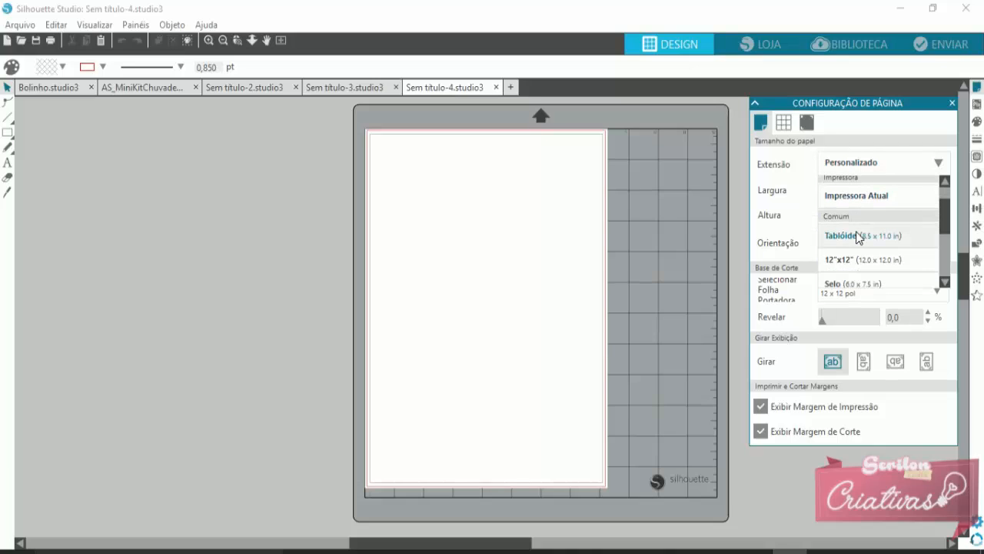
pyautogui.scroll(-1, 858, 237)
pyautogui.scroll(-3, 858, 237)
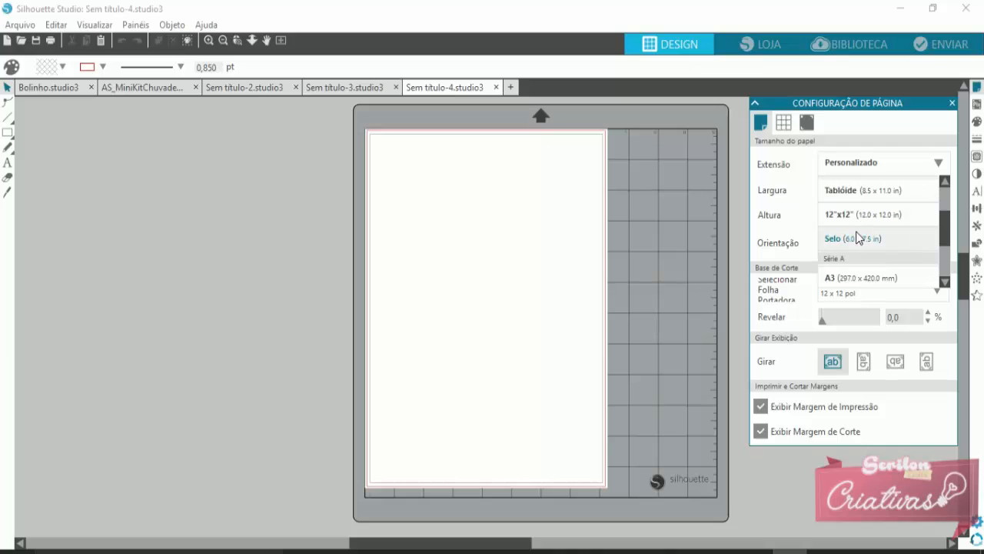
pyautogui.scroll(-1, 858, 236)
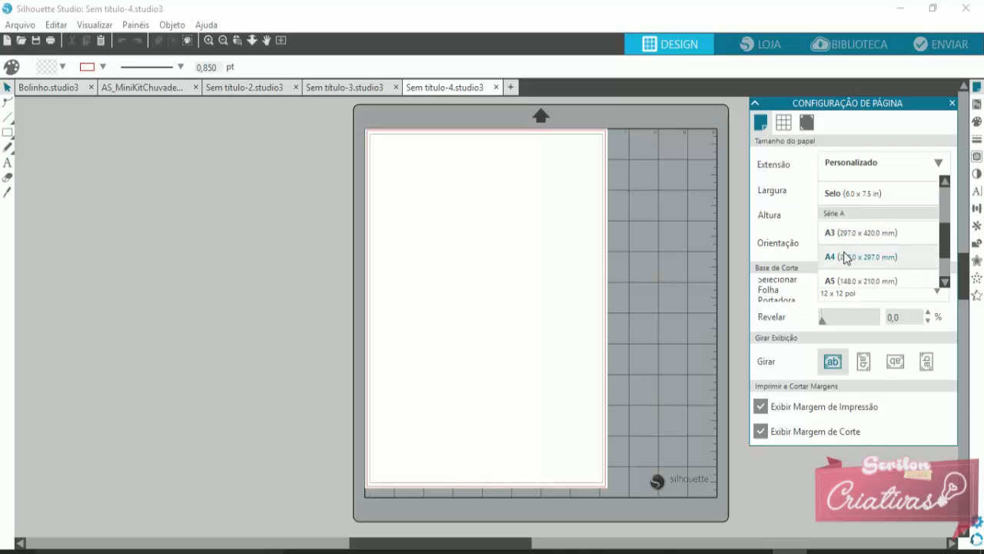
pyautogui.click(852, 255)
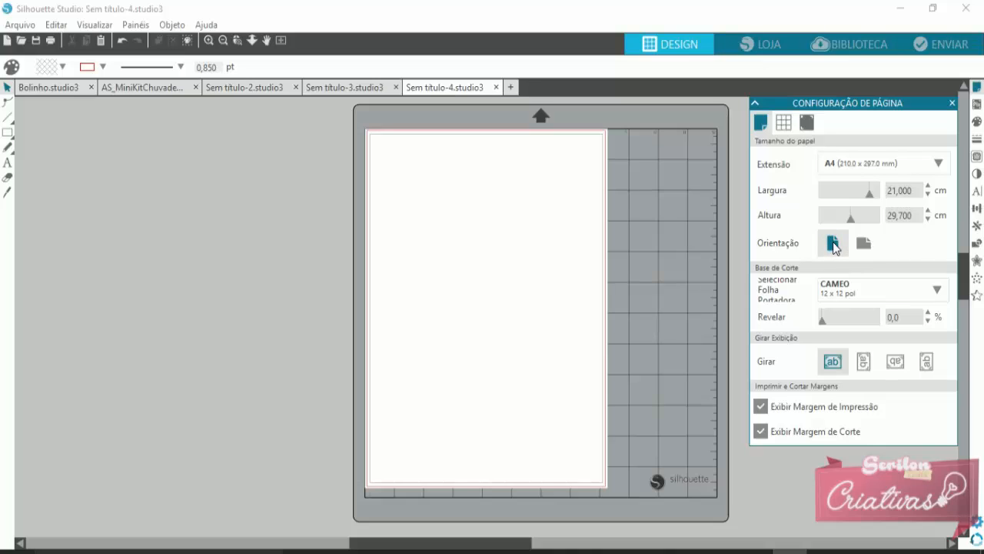
pyautogui.click(862, 246)
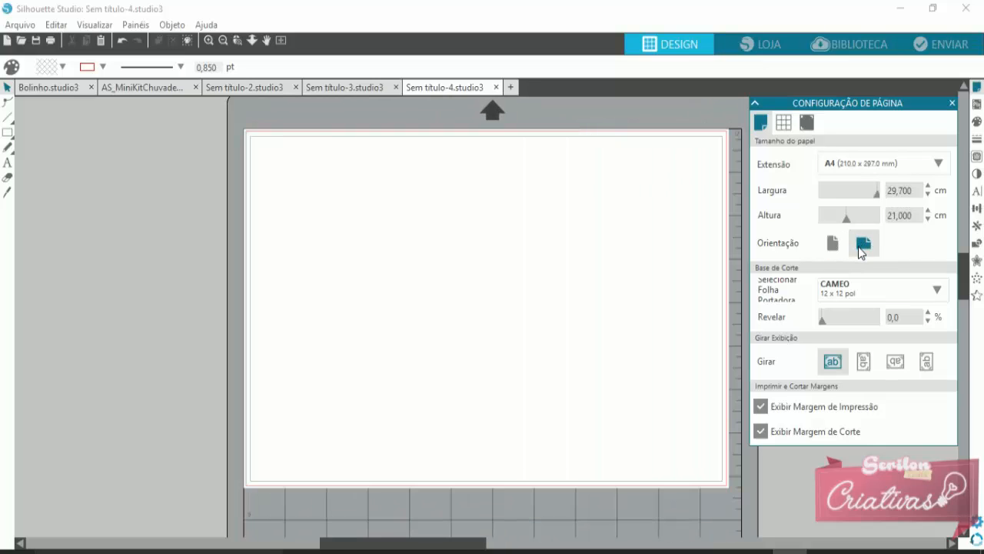
pyautogui.click(833, 246)
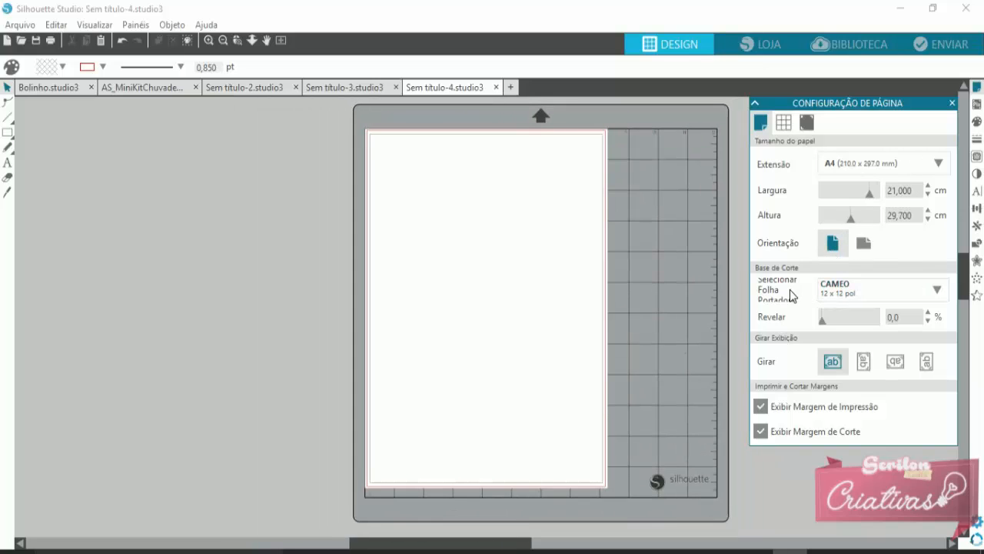
# Check the available cutting mats, try a mat reveal of 79% and reset it to 0%.
pyautogui.click(862, 291)
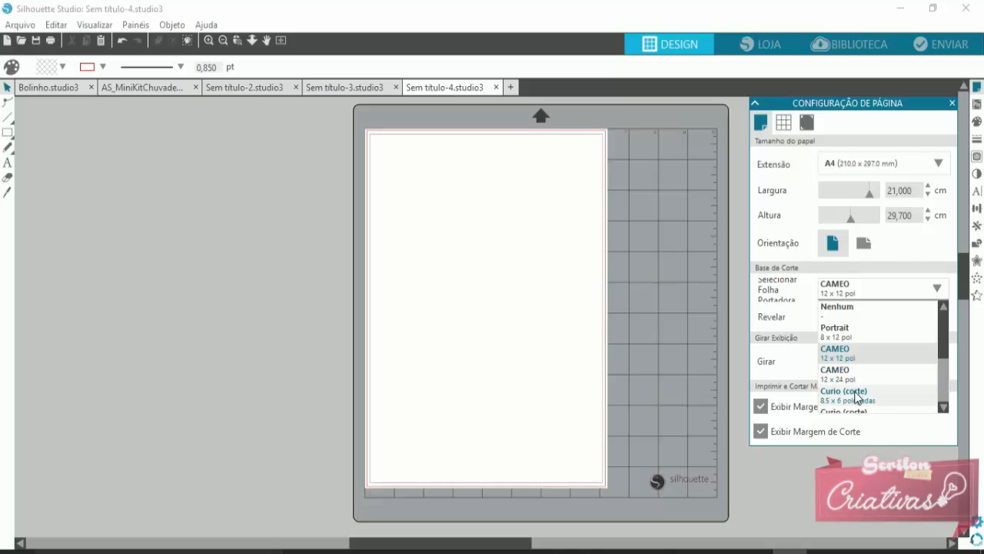
pyautogui.scroll(-2, 856, 403)
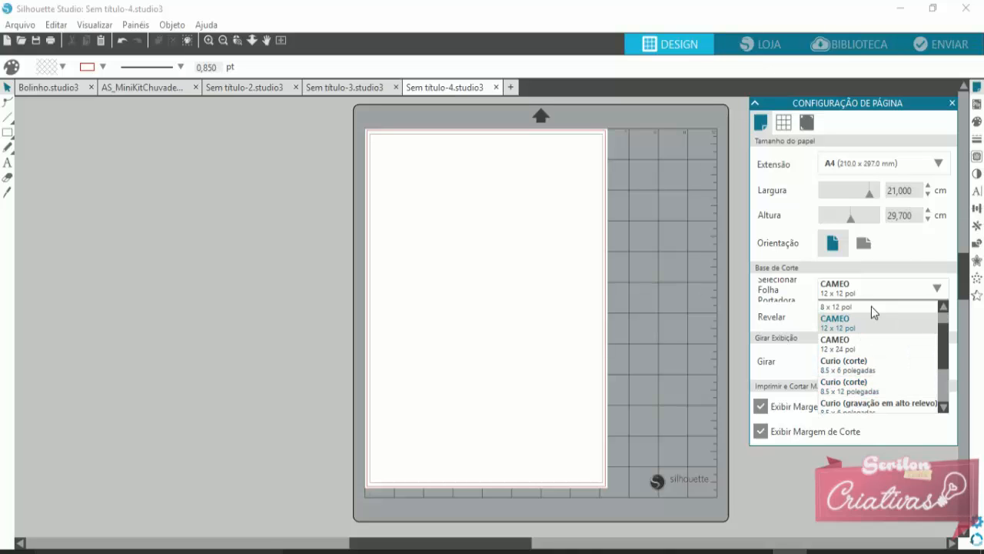
pyautogui.click(881, 290)
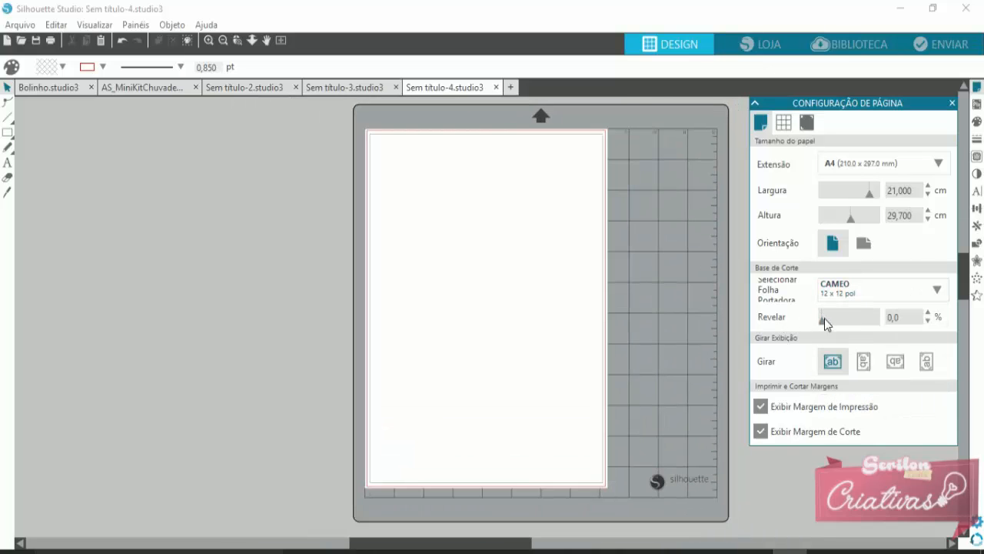
pyautogui.moveTo(824, 319); pyautogui.dragTo(866, 318)
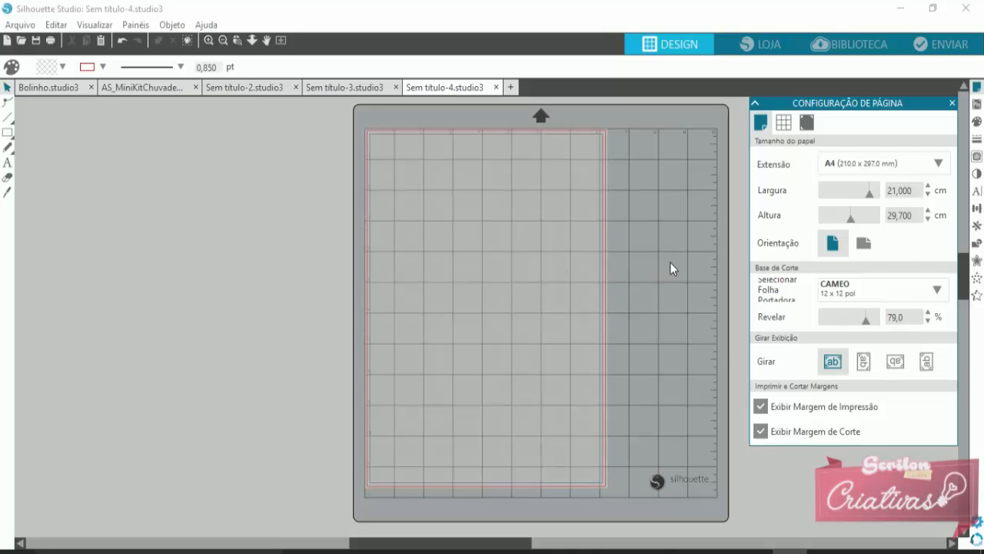
pyautogui.moveTo(861, 314); pyautogui.dragTo(805, 316)
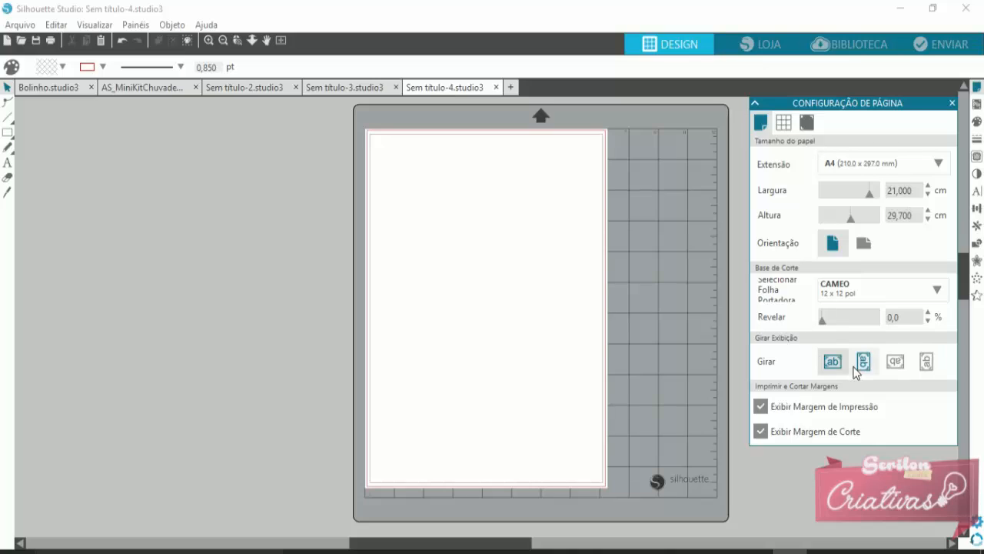
# Hide the page's print and cut margins and show both again.
pyautogui.click(760, 409)
pyautogui.click(760, 432)
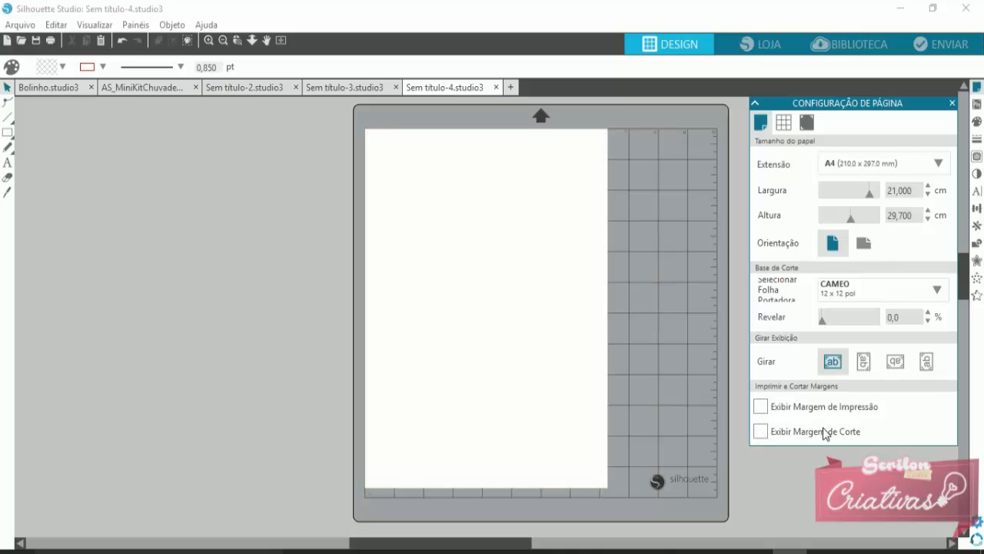
pyautogui.click(760, 431)
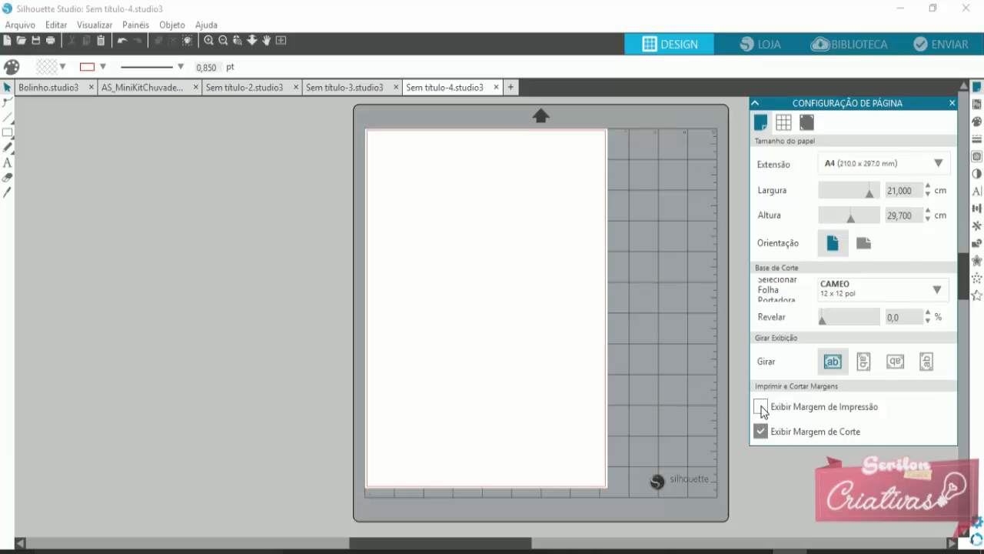
pyautogui.click(761, 407)
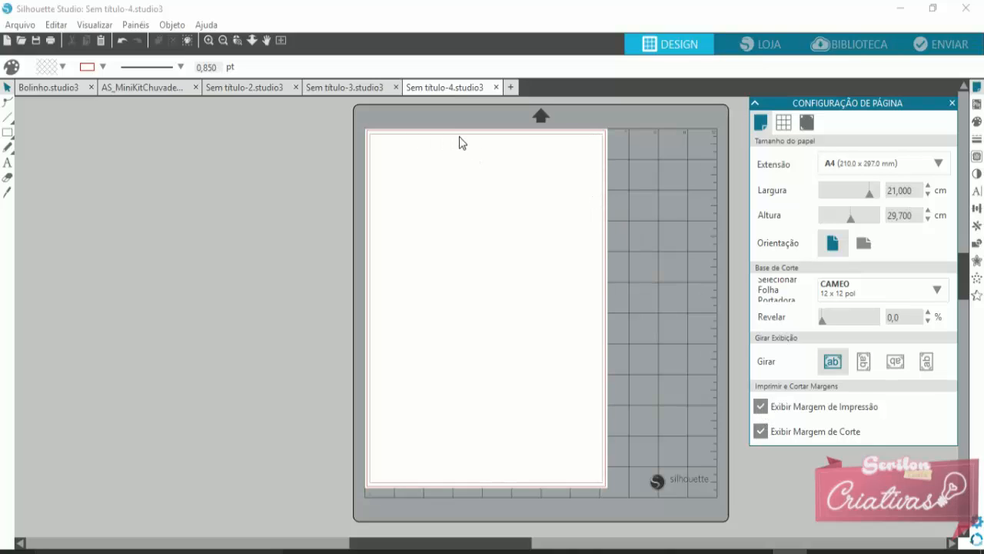
# Open the print page setup for Sem título-4.studio3.
pyautogui.click(17, 25)
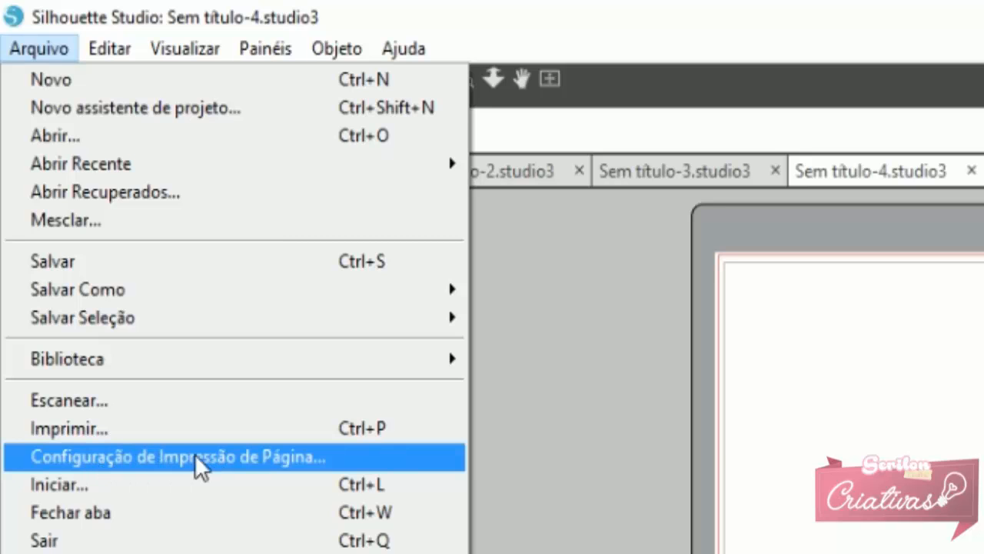
pyautogui.click(273, 457)
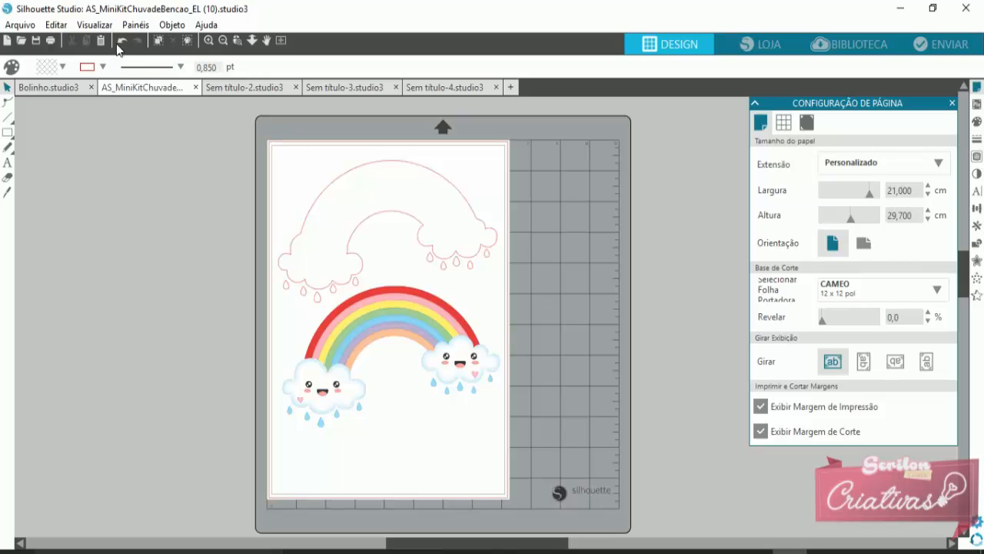
# In the AS_MiniKitChuvadeBencao file, undo the last two moves of the rainbow image and select it together with its cut lines.
pyautogui.click(120, 43)
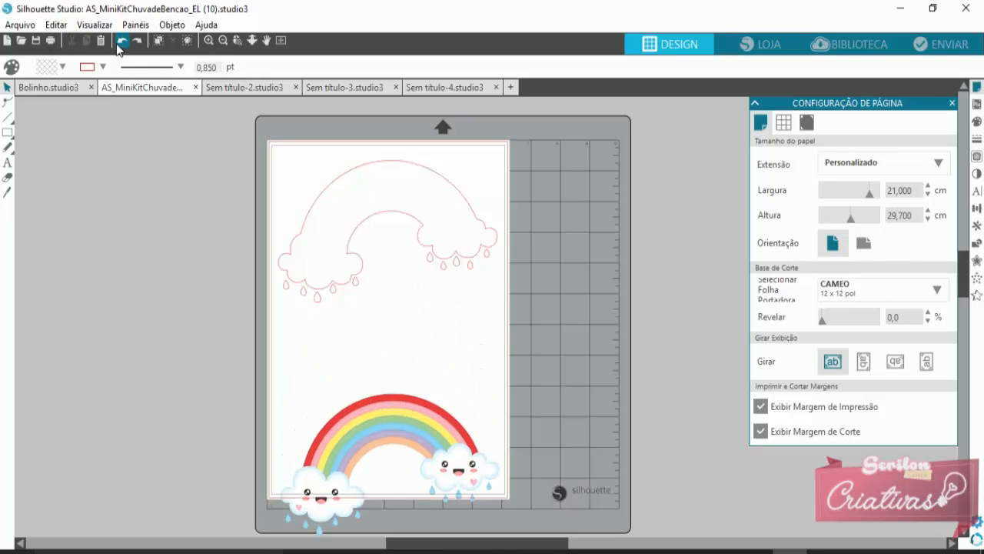
pyautogui.click(120, 43)
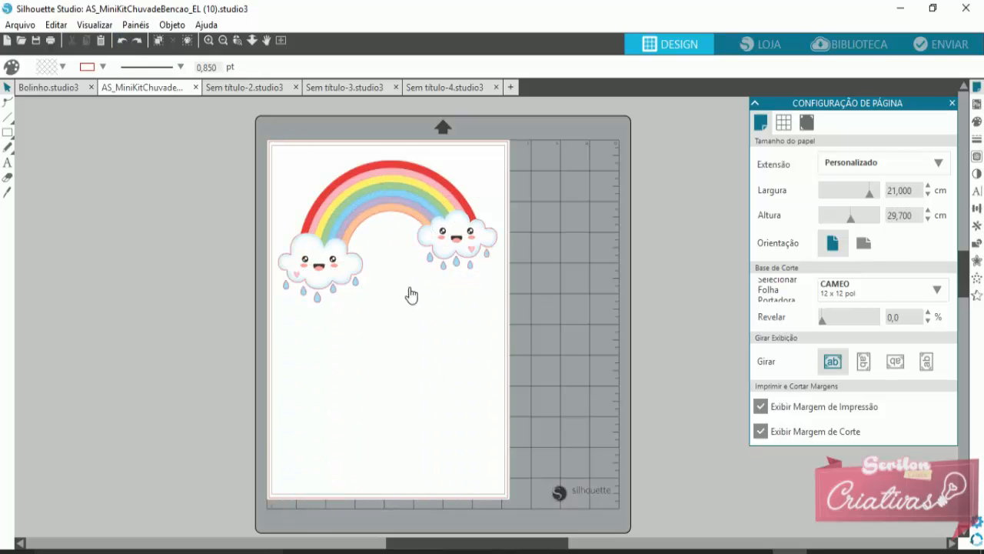
pyautogui.click(330, 190)
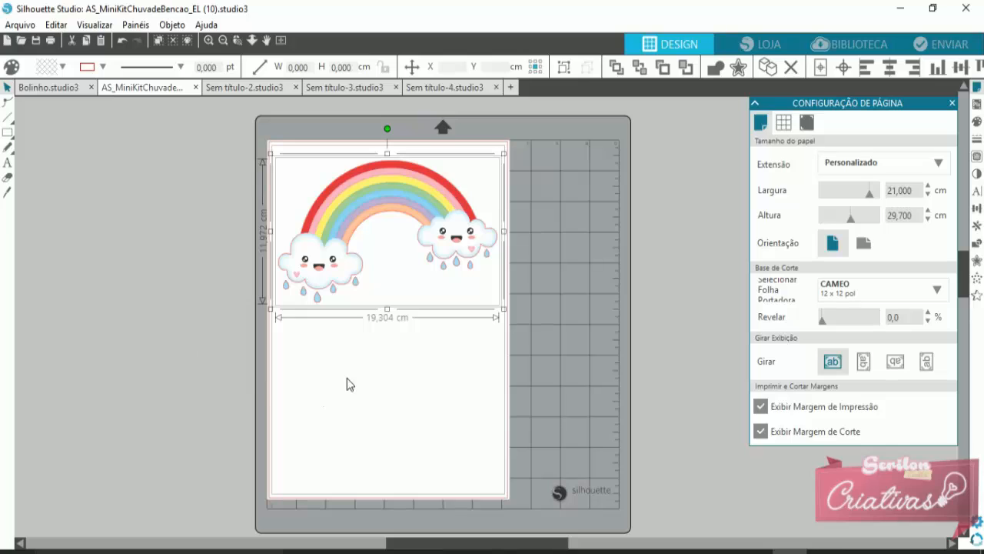
# Try moving the rainbow image away from its cut lines, then undo the move.
pyautogui.click(411, 342)
pyautogui.moveTo(500, 301); pyautogui.dragTo(418, 265)
pyautogui.click(227, 106)
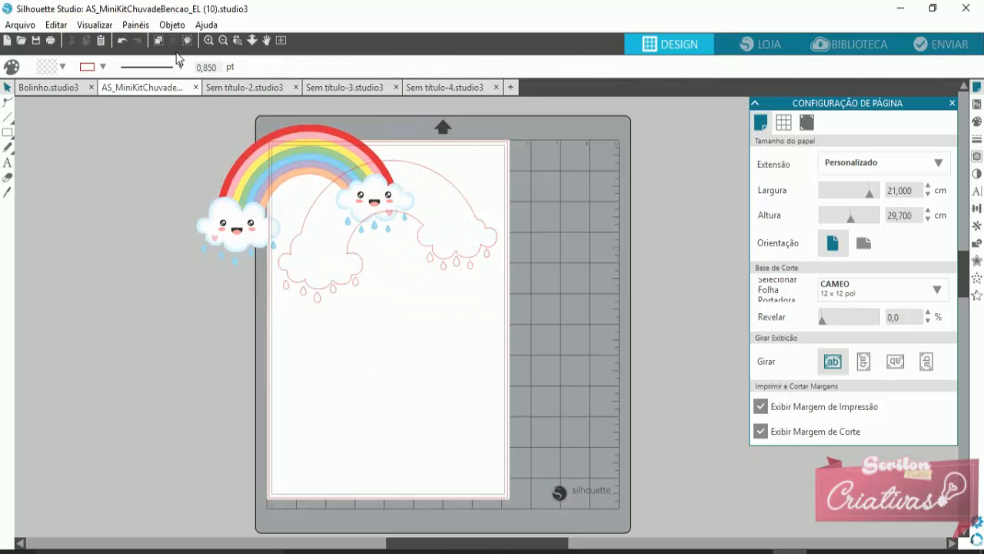
pyautogui.click(121, 40)
# Group the rainbow image with all of its cut lines.
pyautogui.moveTo(509, 352); pyautogui.dragTo(290, 234)
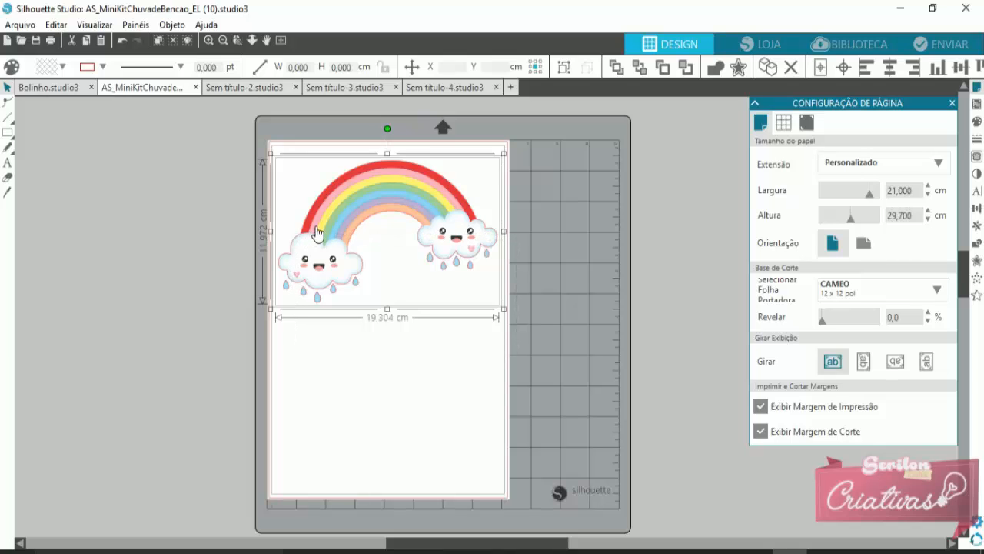
pyautogui.rightClick(326, 228)
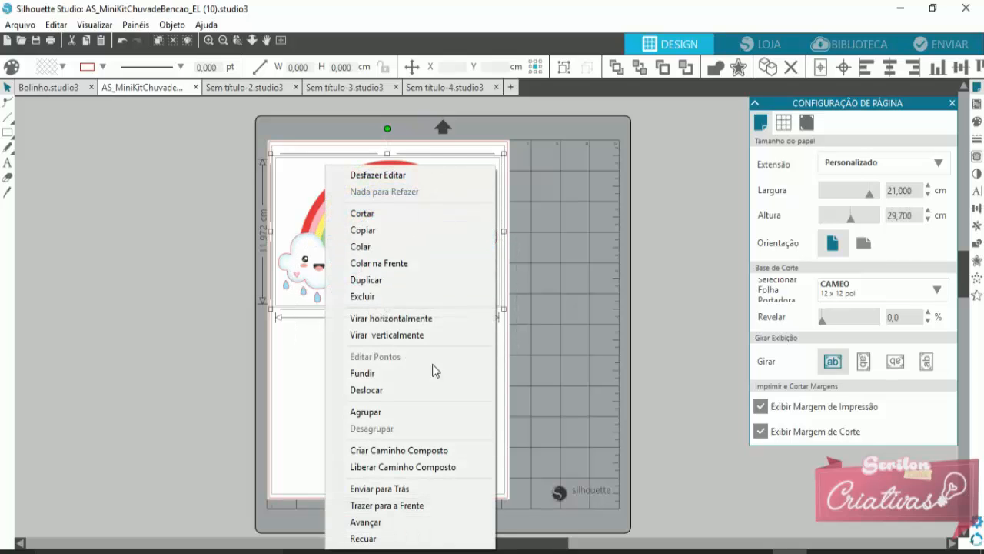
pyautogui.click(409, 411)
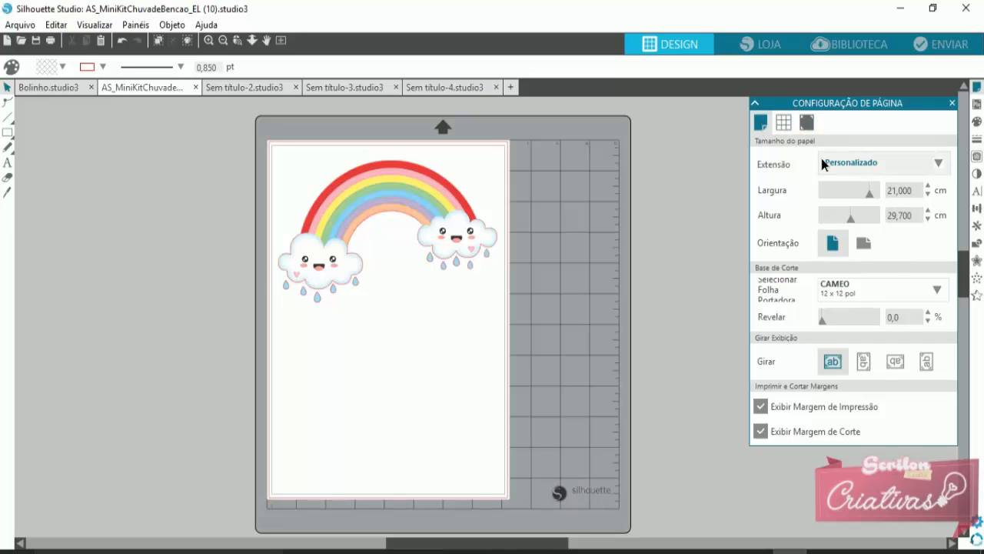
# Set the rainbow page's paper size to A4 and its registration mark style to Tipo 1 (CAMEO, Portrait, Curio).
pyautogui.click(823, 164)
pyautogui.click(863, 258)
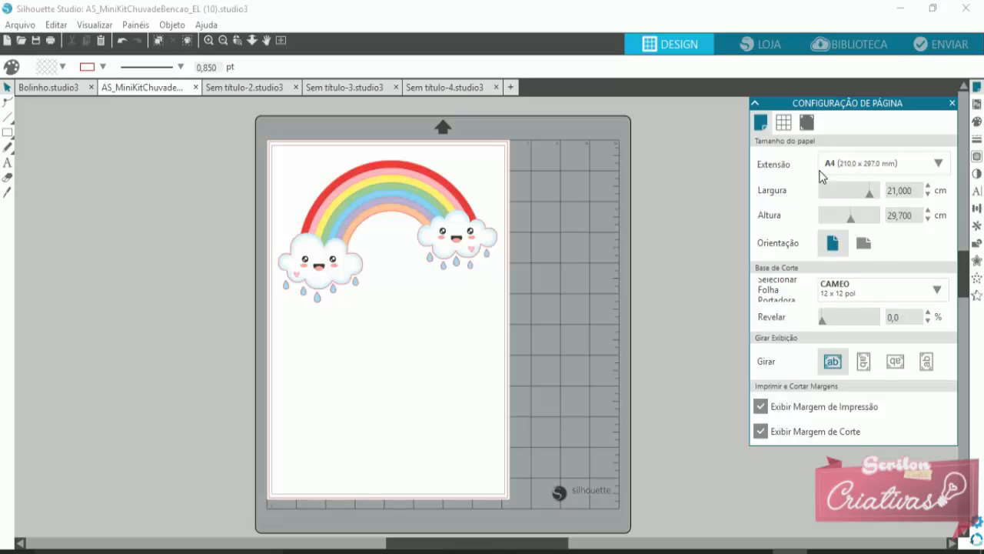
pyautogui.click(808, 123)
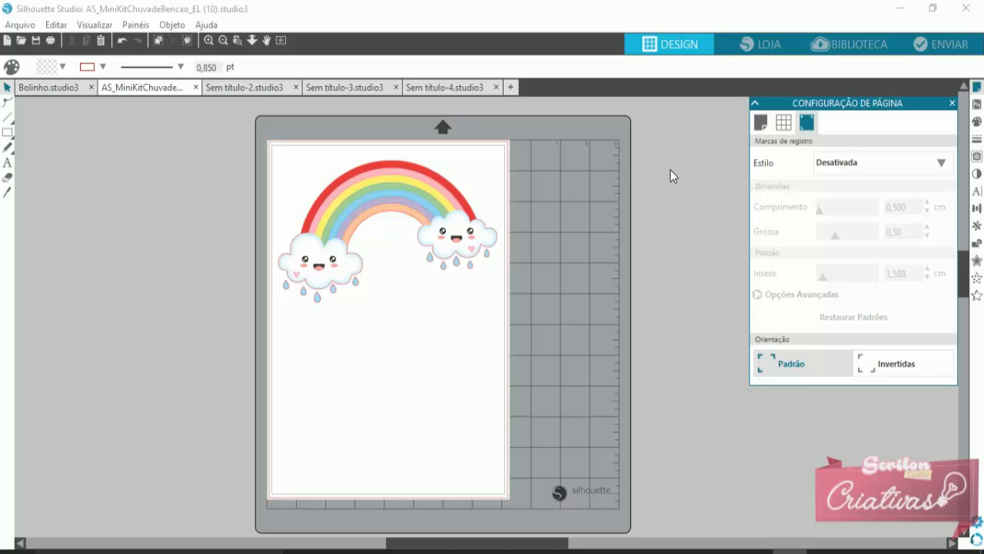
pyautogui.click(248, 87)
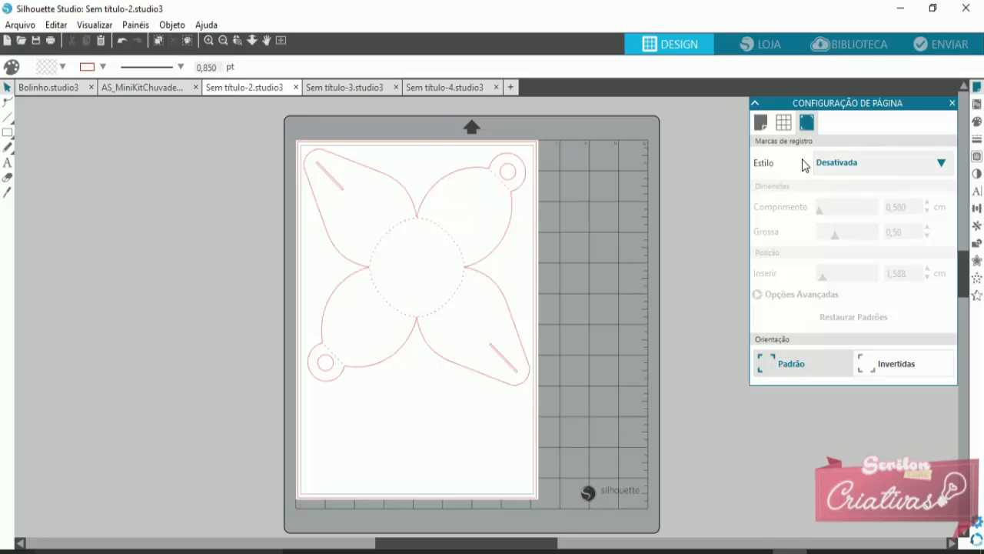
pyautogui.click(163, 89)
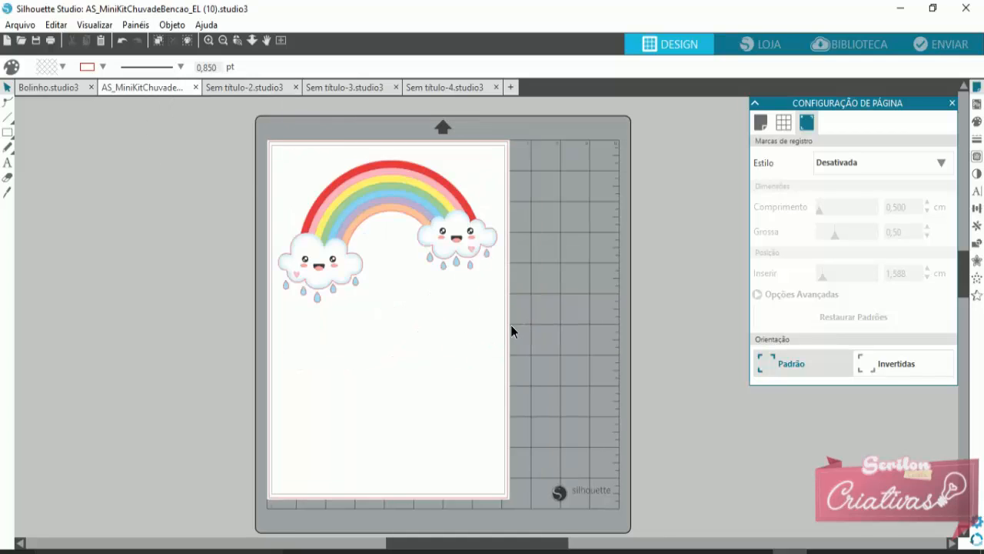
pyautogui.click(846, 164)
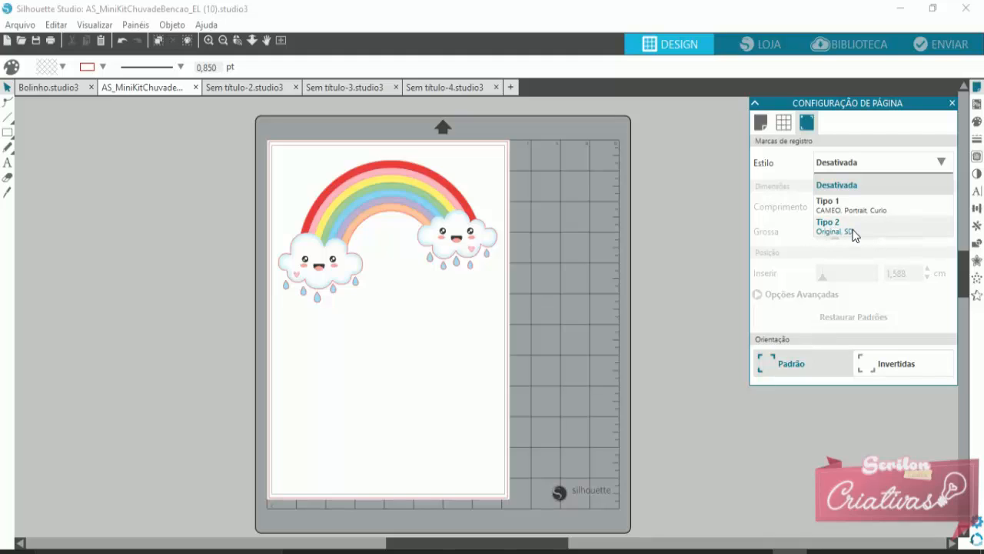
pyautogui.click(837, 204)
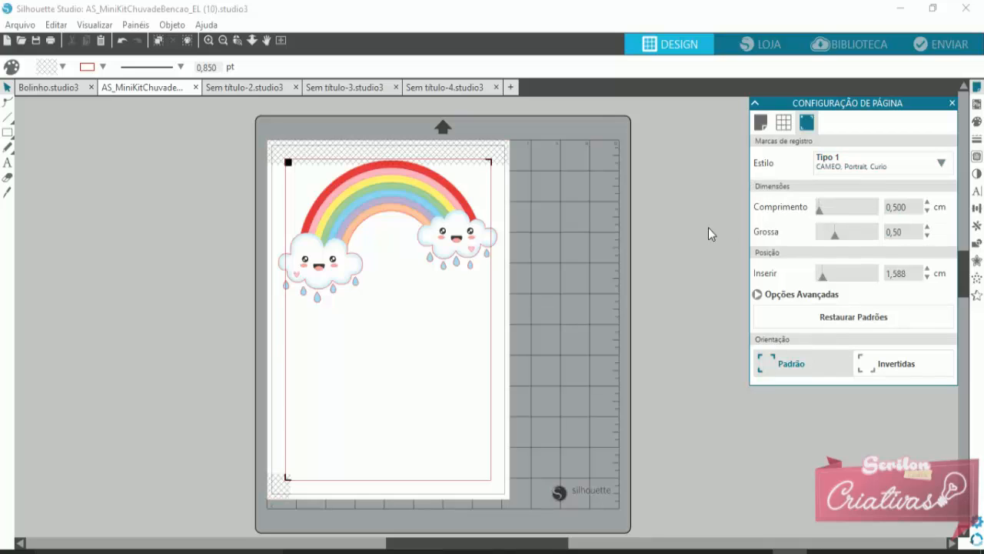
# Shrink the grouped rainbow to about 16.97 by 10.52 cm and position it inside the registration mark boundary.
pyautogui.click(395, 290)
pyautogui.moveTo(395, 205); pyautogui.dragTo(411, 252)
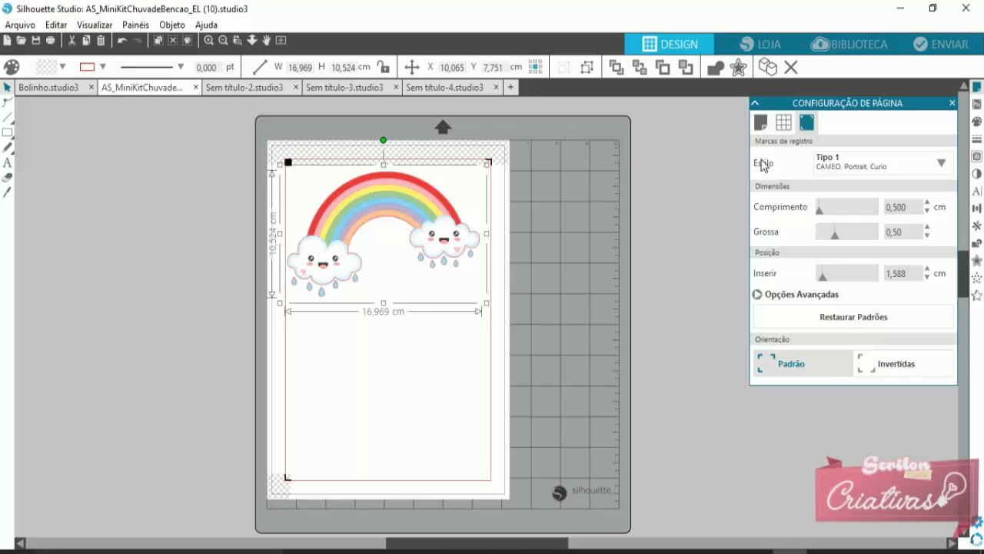
pyautogui.moveTo(403, 231); pyautogui.dragTo(412, 226)
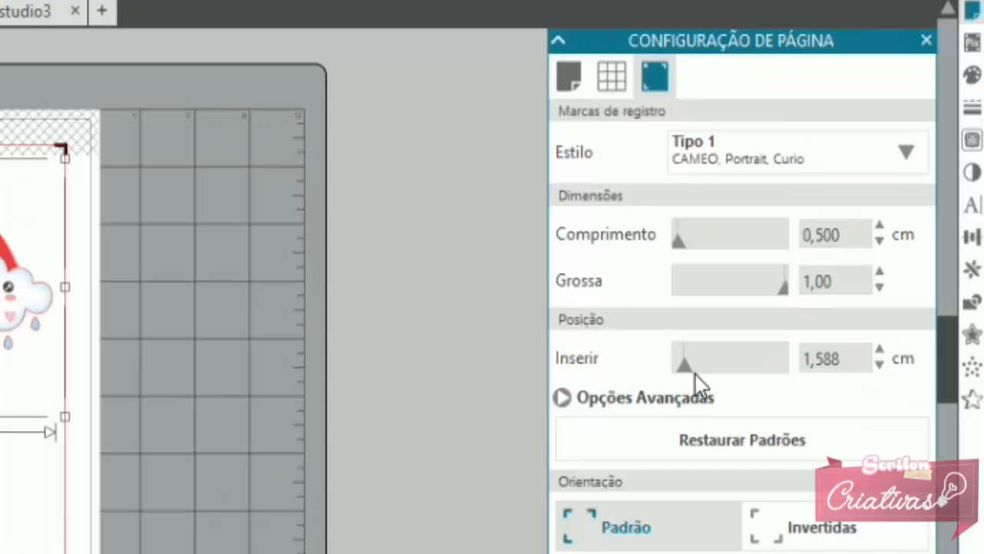
# Set the registration marks' thickness to 1.00 and inset to 1.000 cm, and check the advanced insets for each side.
pyautogui.moveTo(685, 366); pyautogui.dragTo(659, 366)
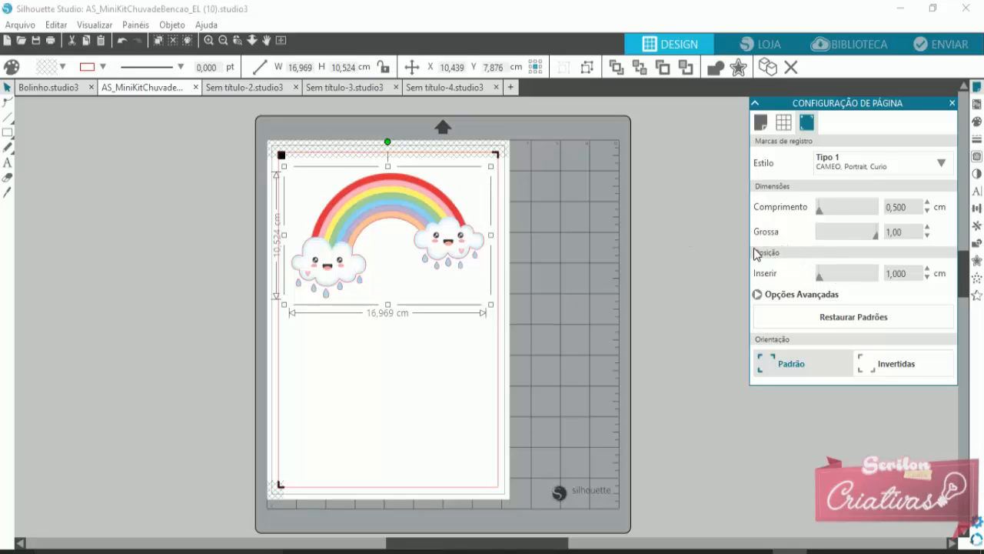
pyautogui.moveTo(821, 274)
pyautogui.mouseDown()
pyautogui.moveTo(840, 274)
pyautogui.moveTo(800, 282)
pyautogui.mouseUp()
pyautogui.click(758, 294)
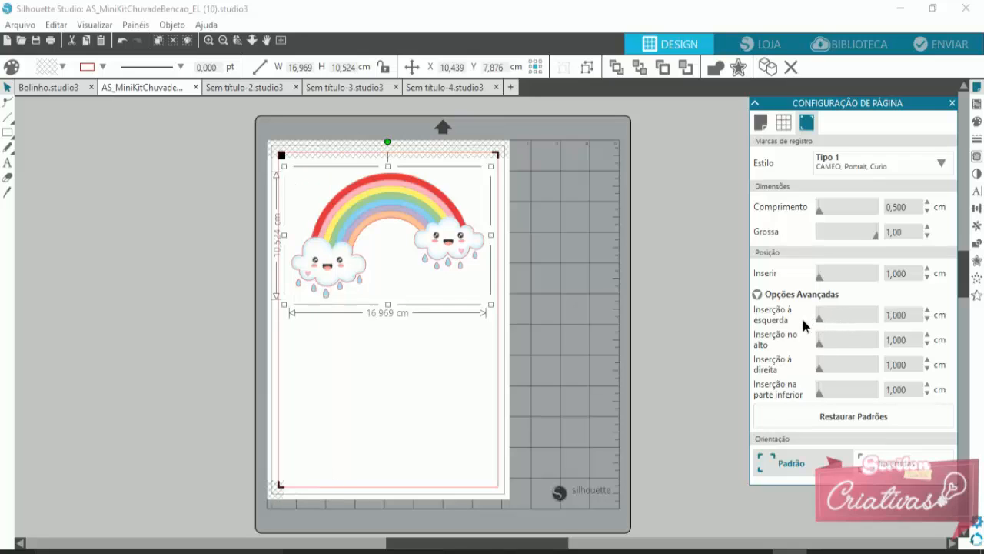
pyautogui.click(761, 295)
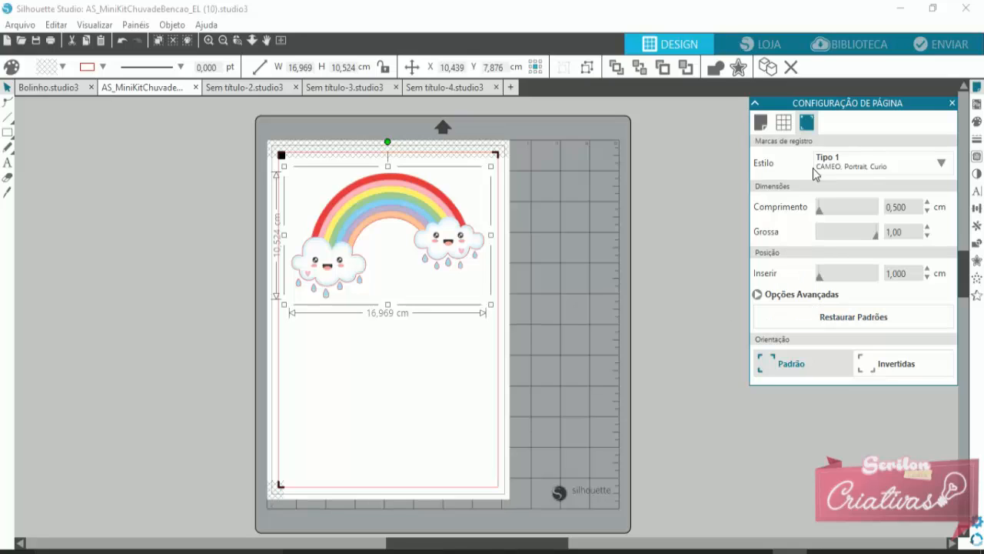
# Try restoring the default registration mark settings.
pyautogui.click(828, 321)
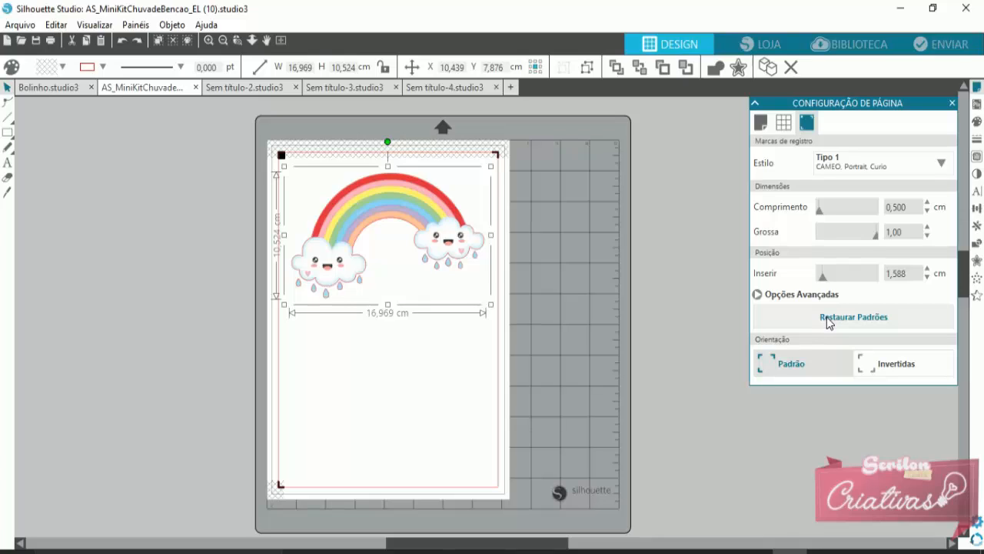
pyautogui.click(827, 319)
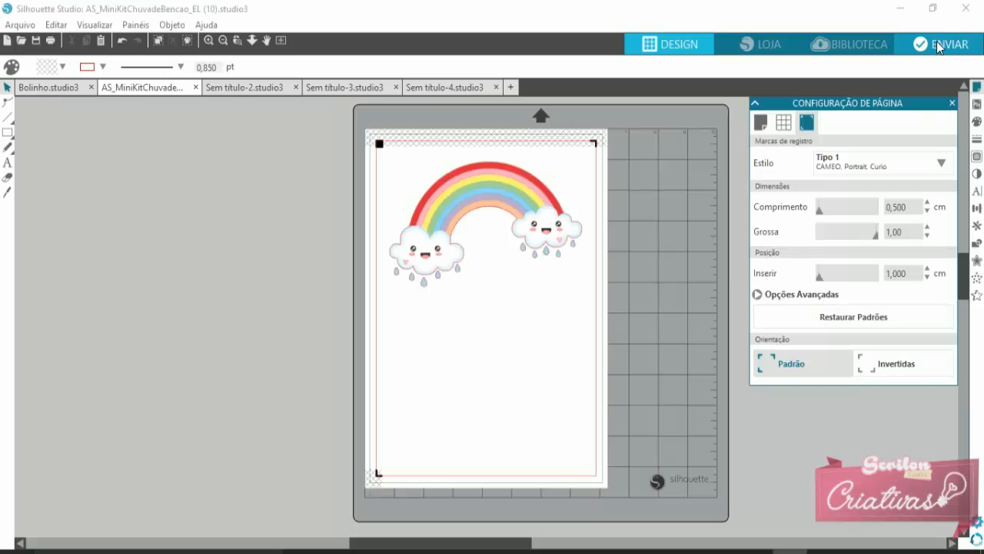
# View the cut sending settings for the rainbow page and return to the design area.
pyautogui.click(937, 47)
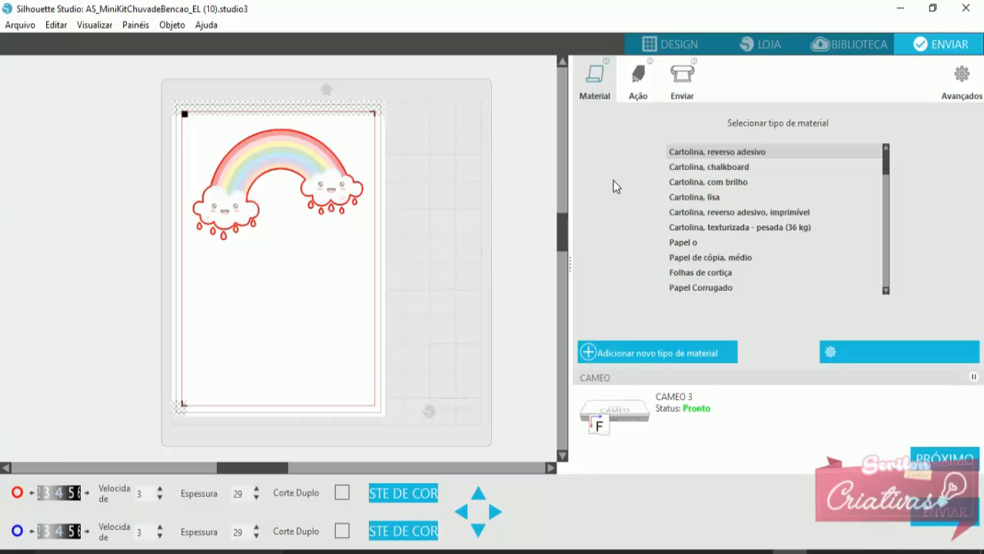
pyautogui.click(668, 46)
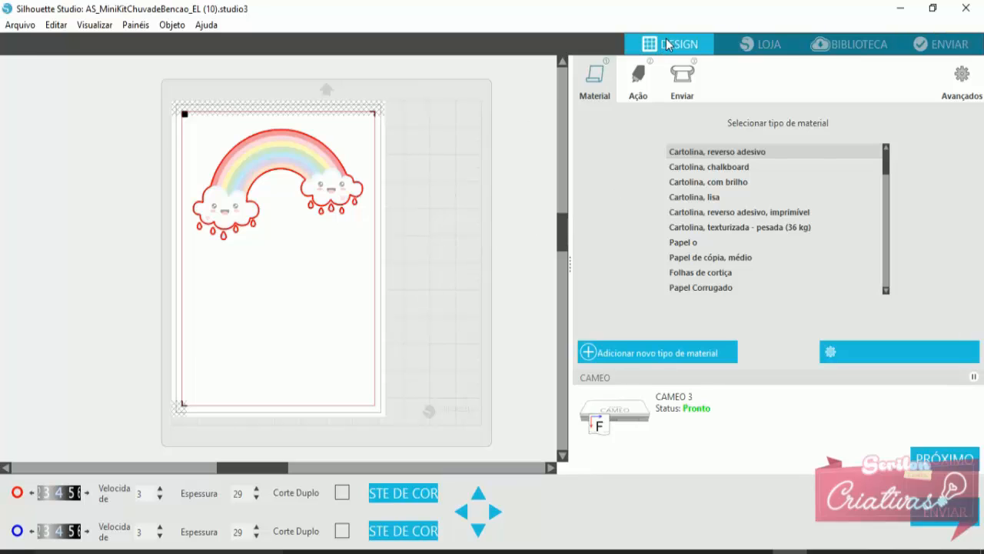
# Open Cachepô Grande.studio3 and dismiss the notice shown on opening.
pyautogui.click(16, 26)
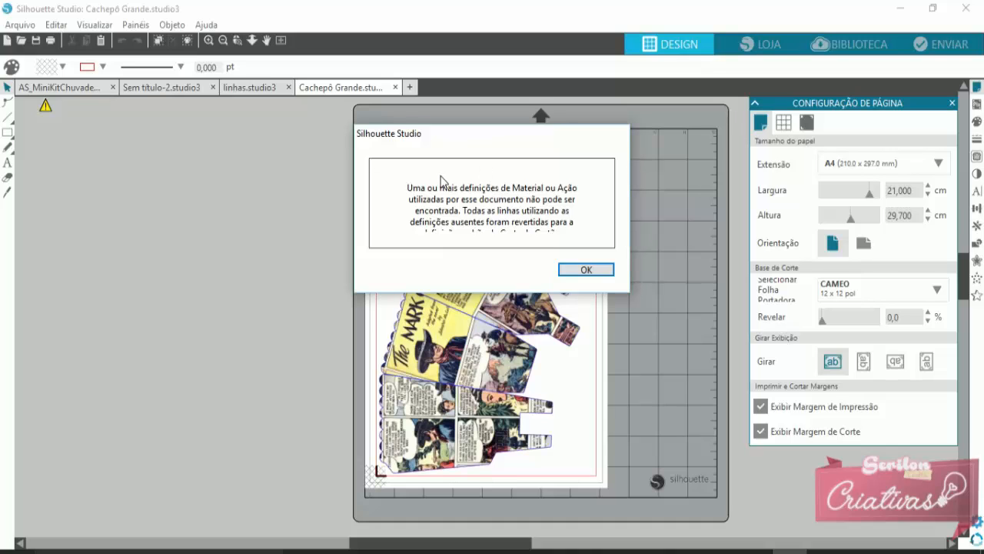
pyautogui.click(560, 270)
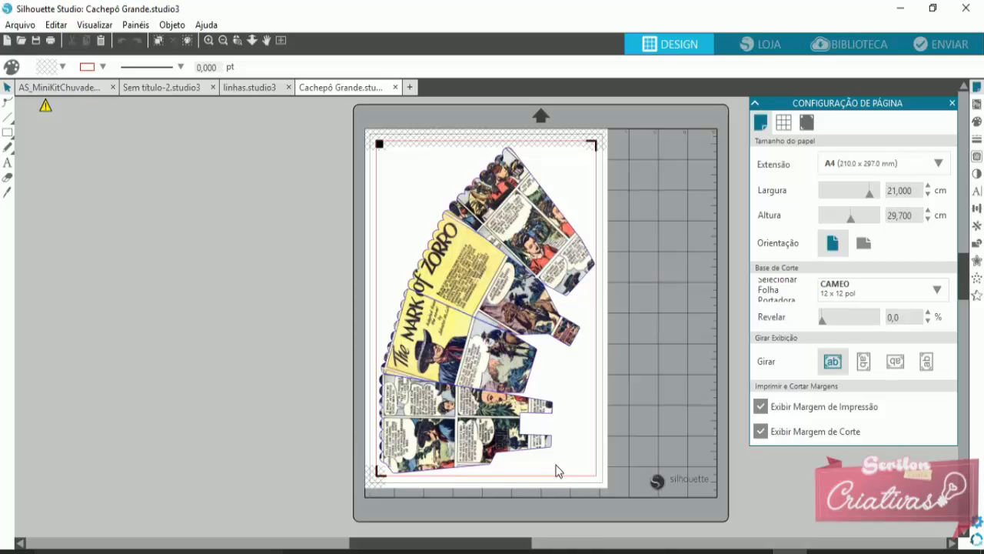
# Check the file types offered when saving Cachepô Grande as a new file, then close without saving.
pyautogui.click(17, 25)
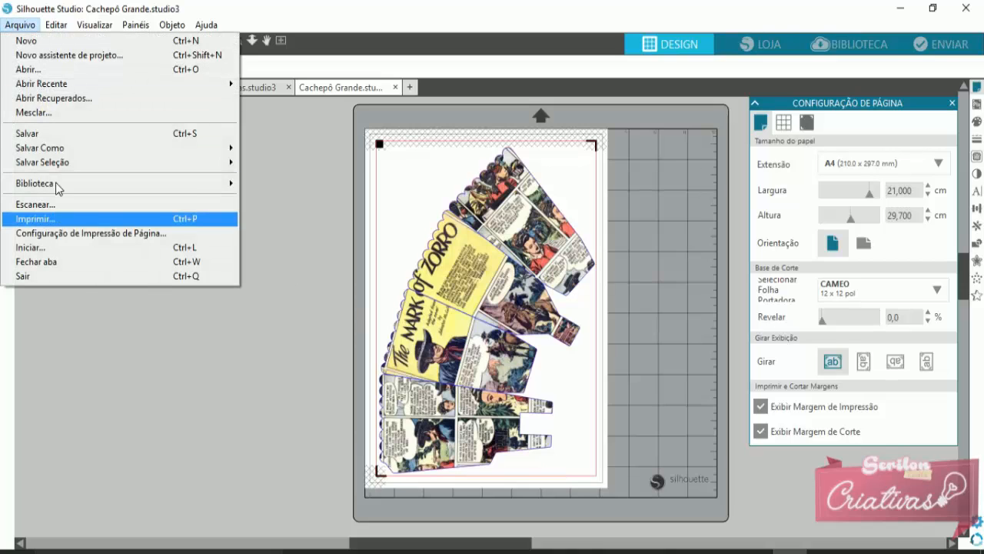
pyautogui.moveTo(158, 147)
pyautogui.click(301, 150)
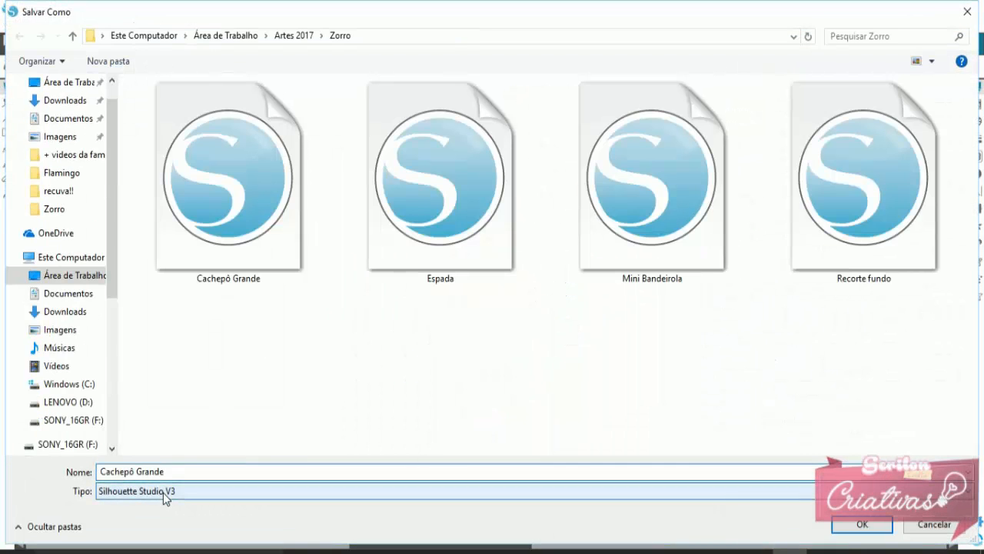
pyautogui.click(163, 490)
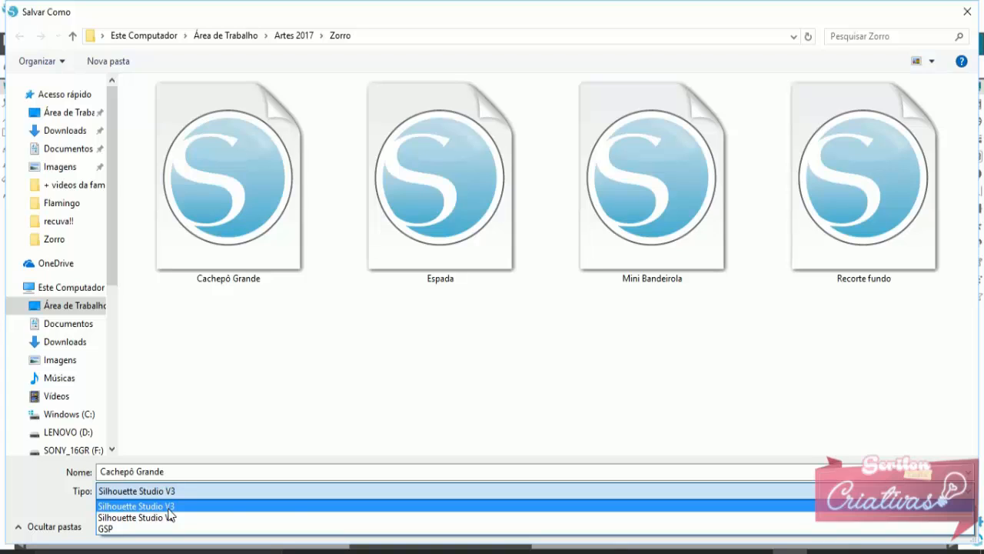
pyautogui.click(892, 326)
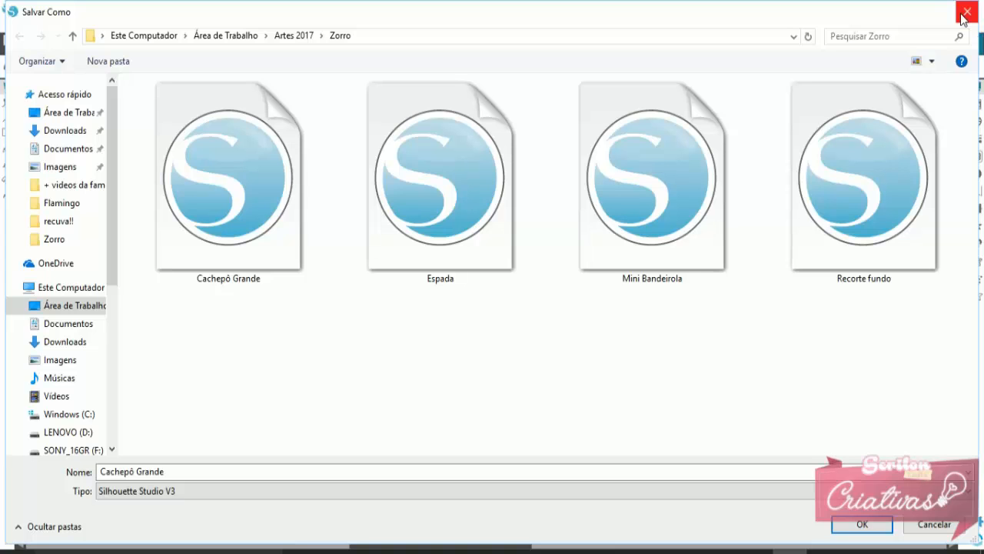
pyautogui.click(966, 13)
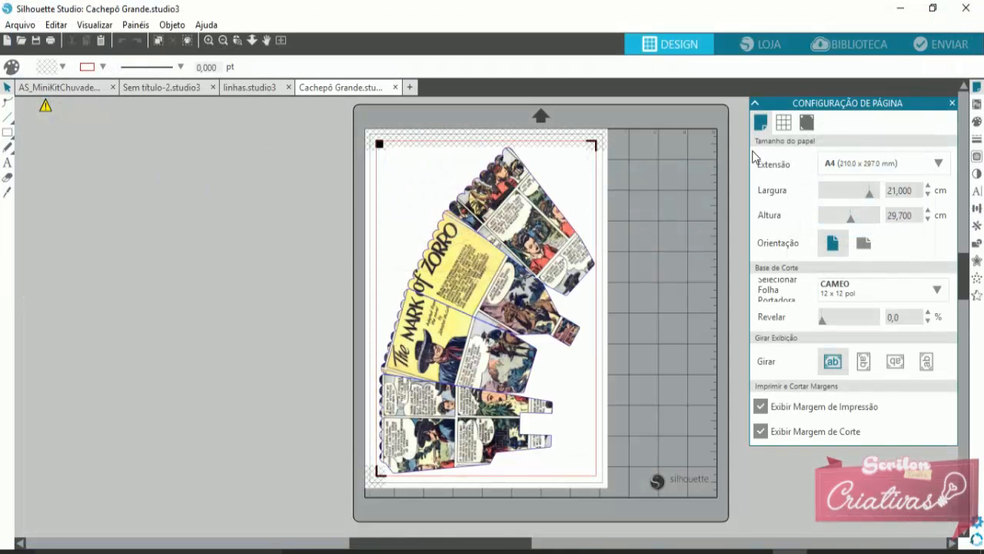
# In the AS_MiniKitChuvadeBencao file, open the cut sending settings and choose Papel decorado, médio (65lb) as the material.
pyautogui.click(69, 89)
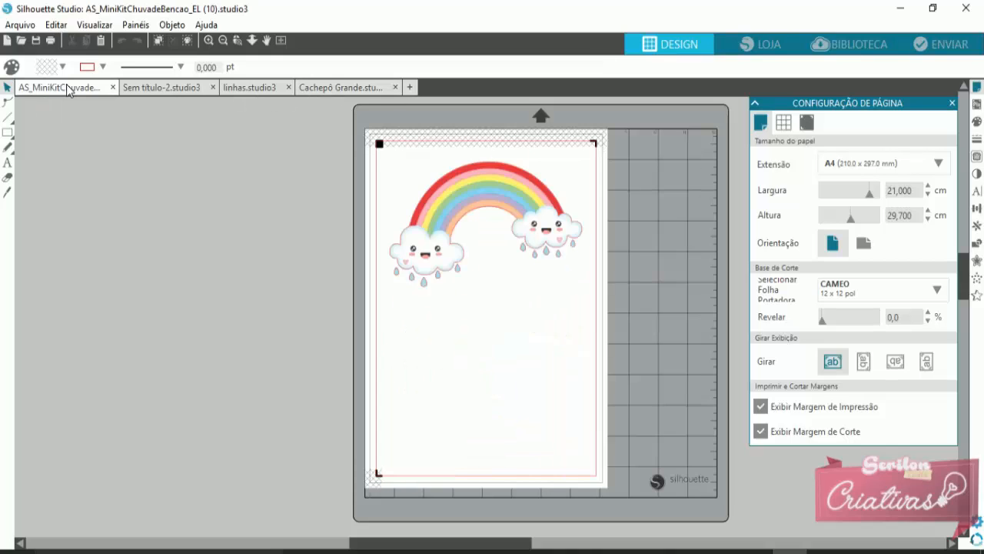
pyautogui.click(946, 48)
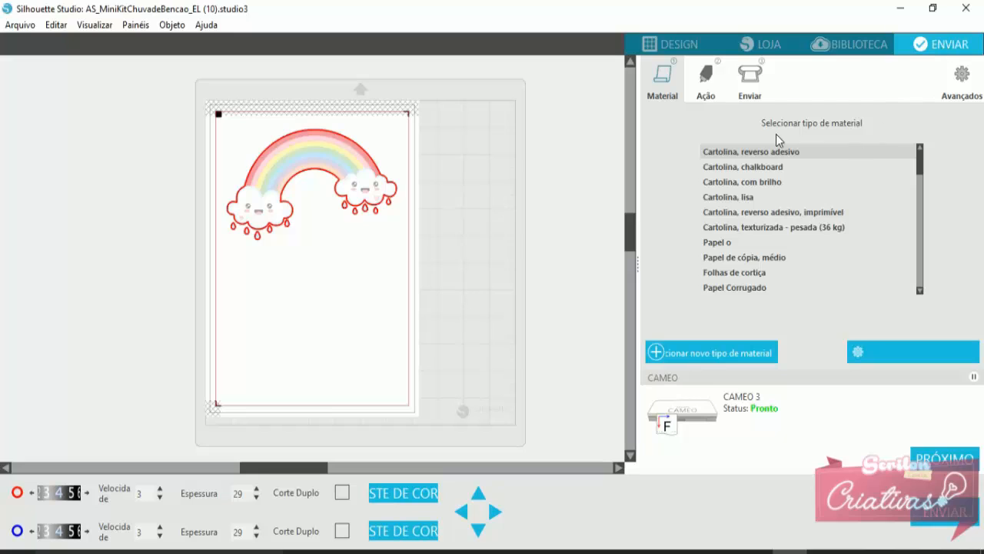
pyautogui.scroll(-2, 785, 231)
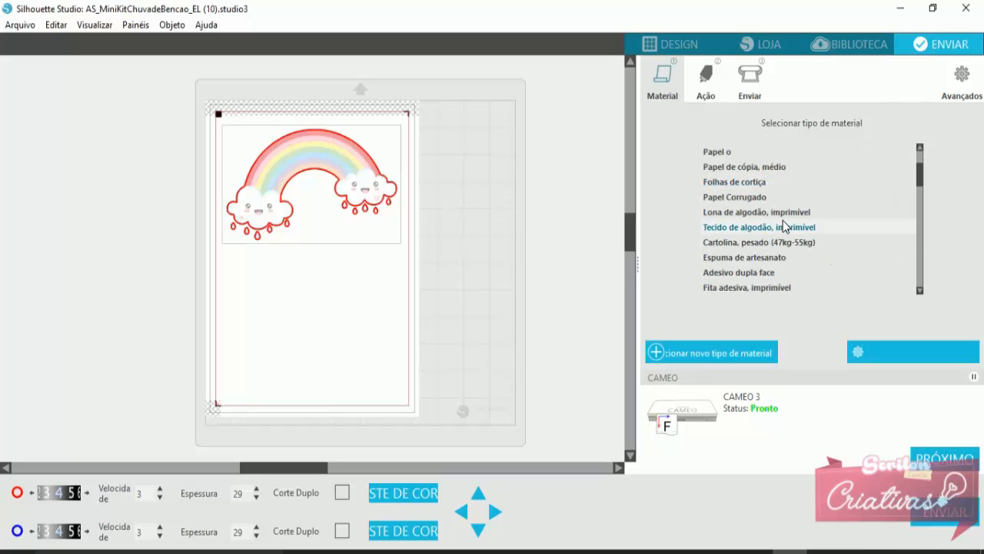
pyautogui.scroll(-1, 784, 238)
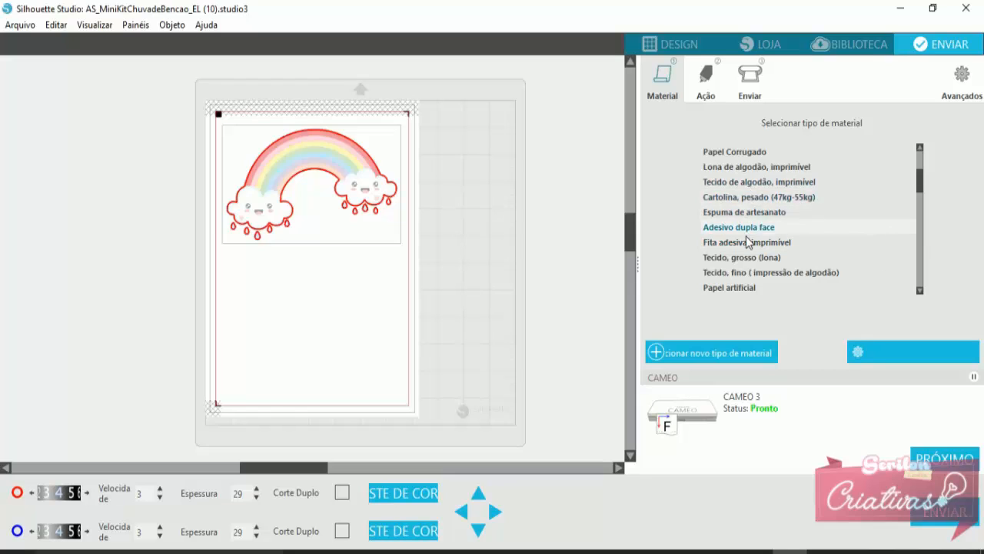
pyautogui.scroll(-4, 746, 273)
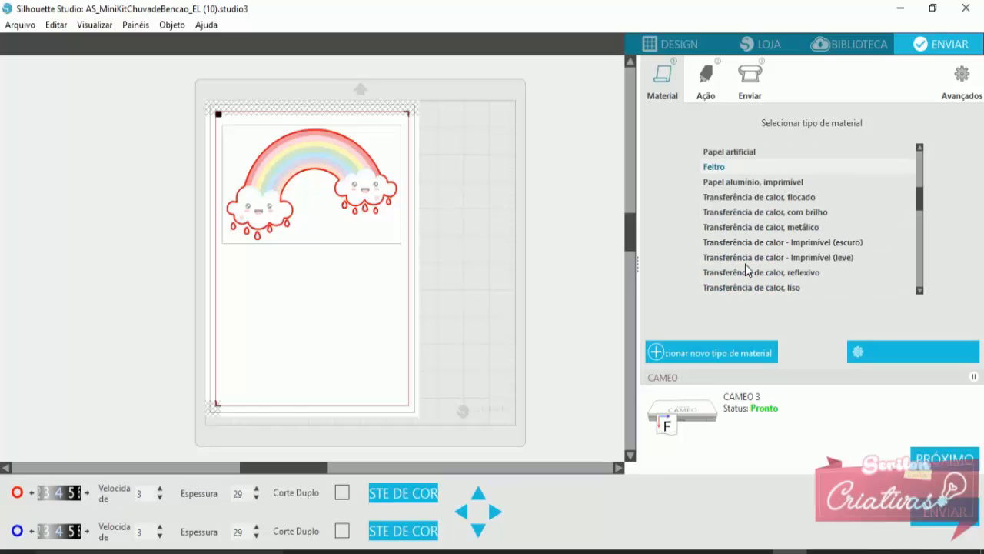
pyautogui.scroll(-3, 746, 269)
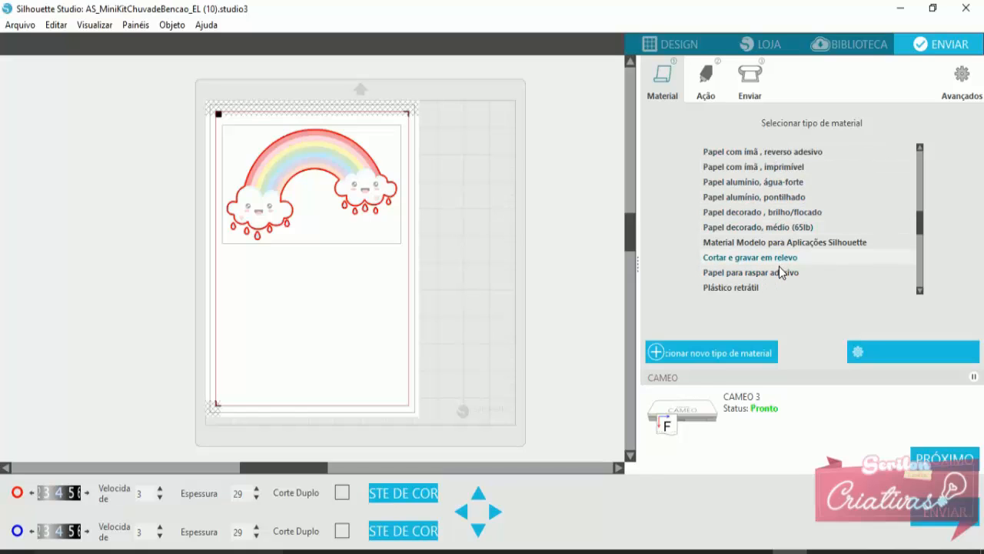
pyautogui.scroll(5, 780, 274)
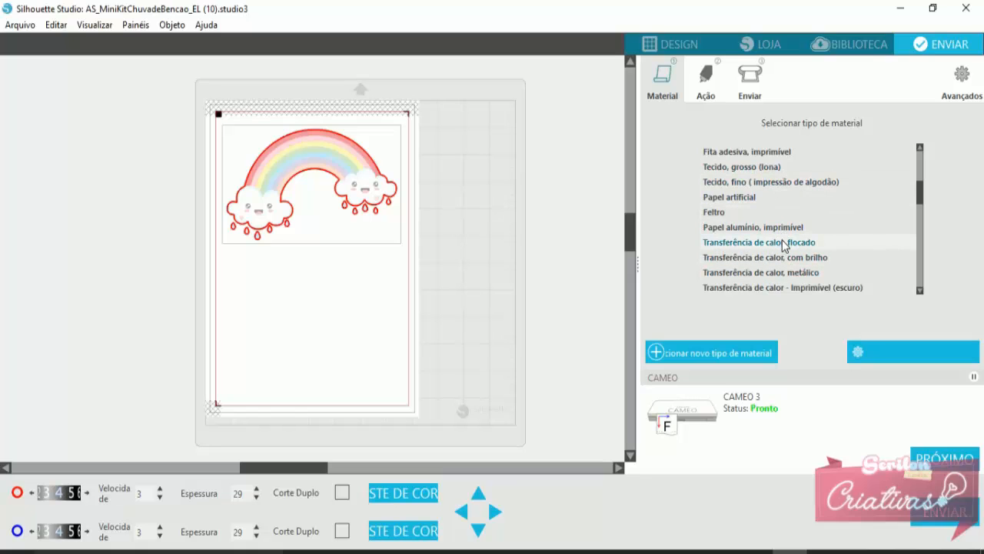
pyautogui.scroll(-4, 783, 244)
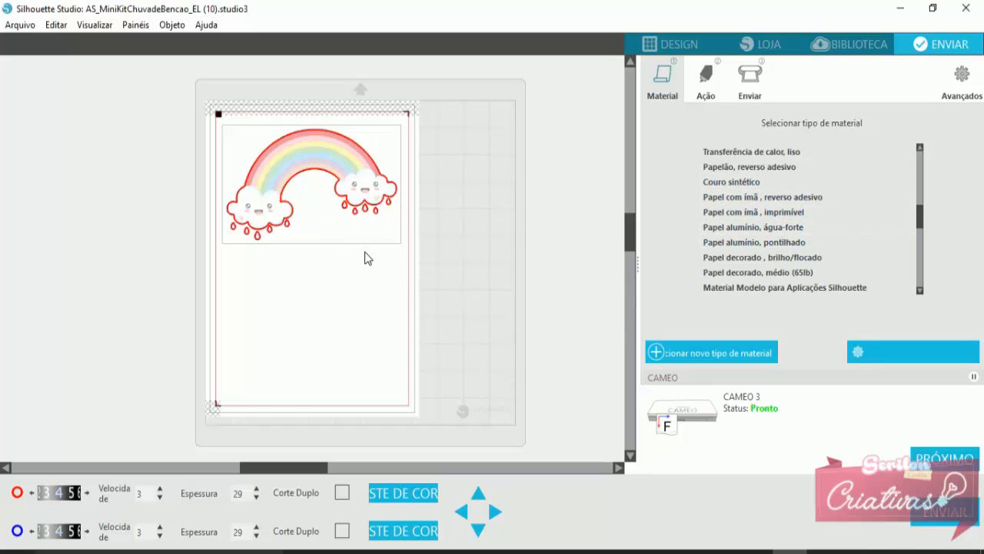
pyautogui.click(760, 277)
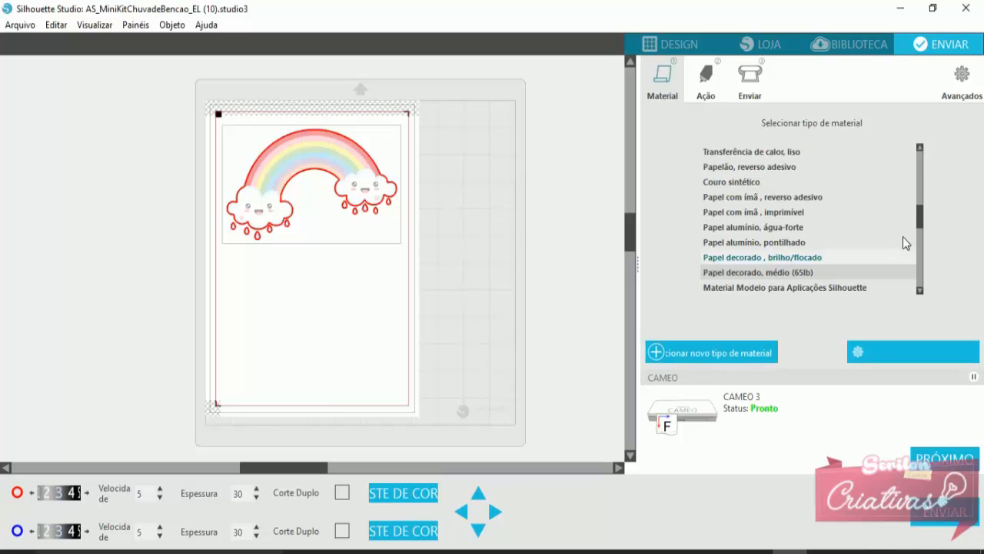
# Open Papel decorado, médio (65lb) for editing and try Sobrecorte de Segmento de Linha with an Início Ext. of 1,000 mm.
pyautogui.moveTo(922, 219); pyautogui.dragTo(928, 276)
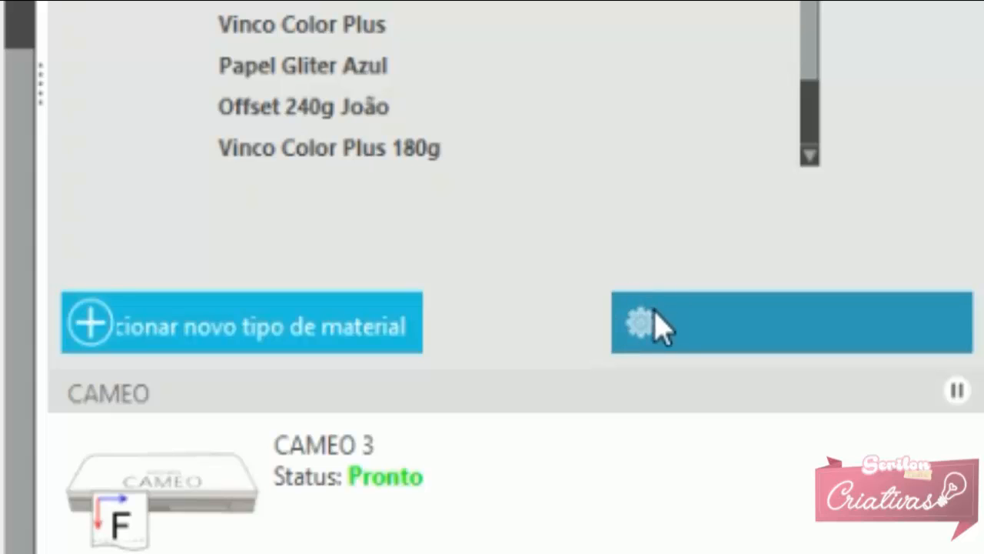
pyautogui.click(635, 323)
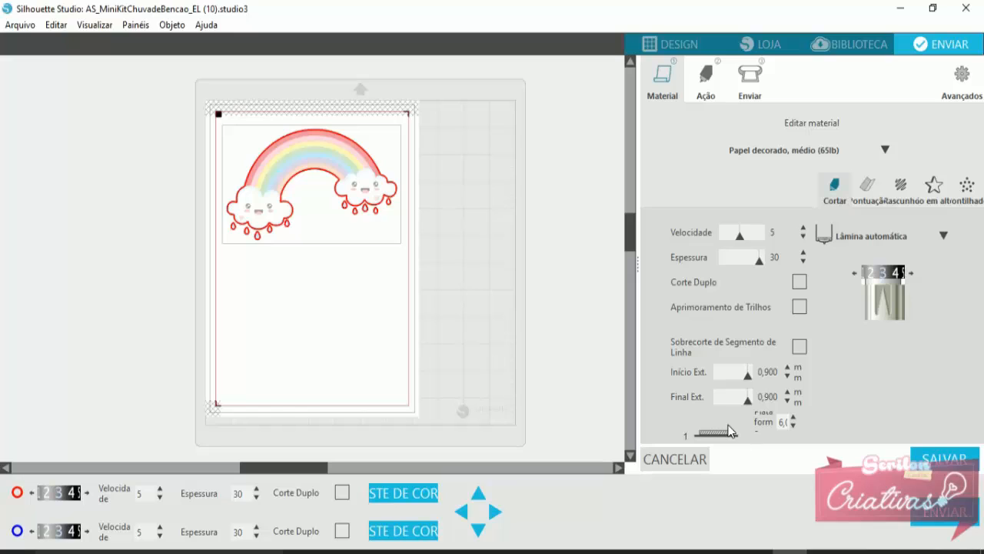
pyautogui.click(799, 348)
pyautogui.click(788, 378)
pyautogui.click(788, 377)
pyautogui.click(787, 377)
pyautogui.click(788, 378)
pyautogui.click(788, 378)
pyautogui.click(787, 377)
pyautogui.click(788, 377)
pyautogui.click(787, 378)
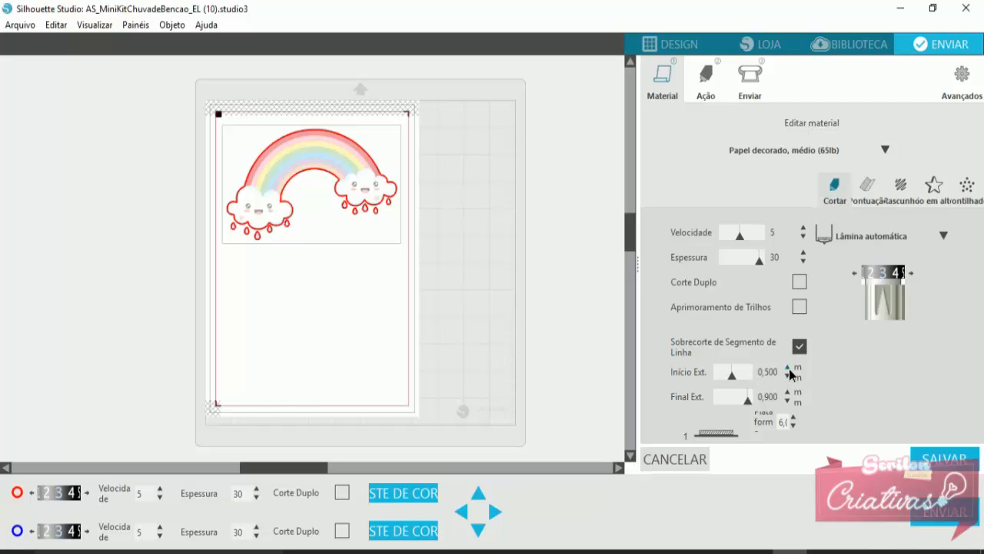
pyautogui.click(788, 367)
# Turn off Sobrecorte de Segmento de Linha and leave the material editing without saving.
pyautogui.click(802, 347)
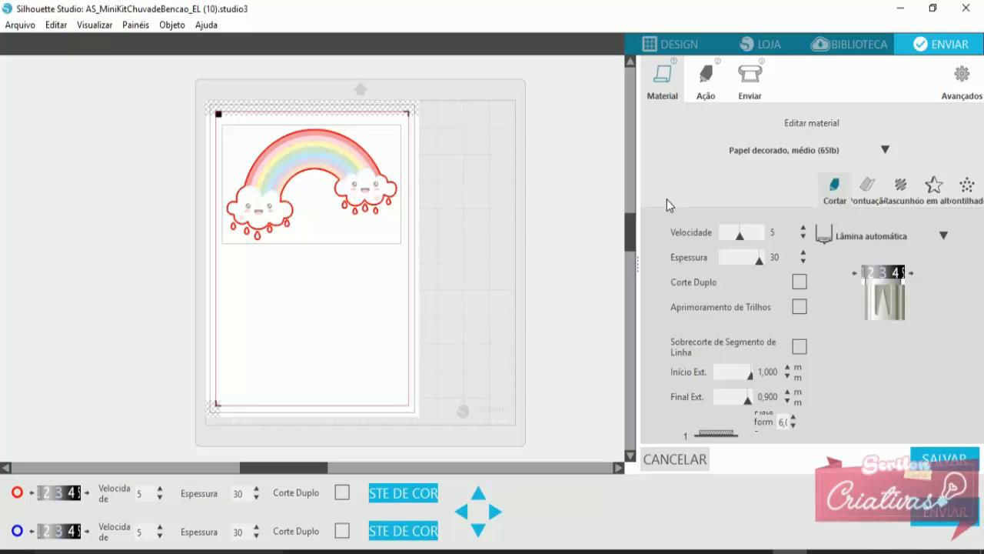
pyautogui.click(663, 91)
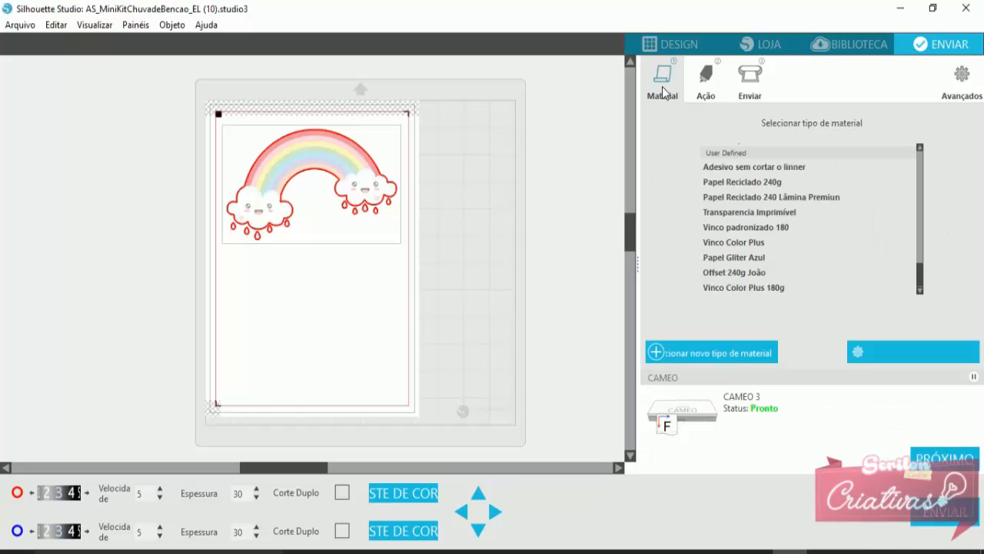
pyautogui.click(861, 358)
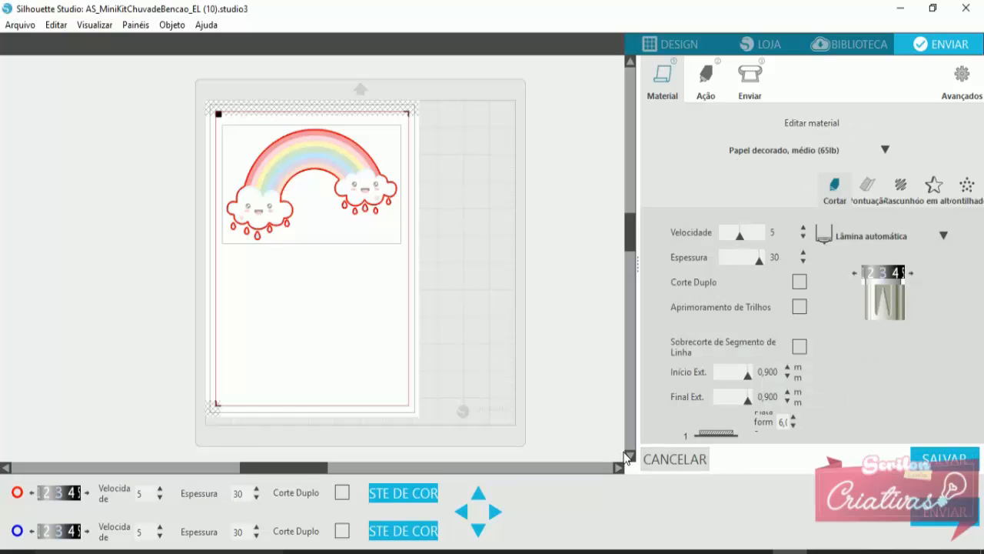
pyautogui.click(650, 460)
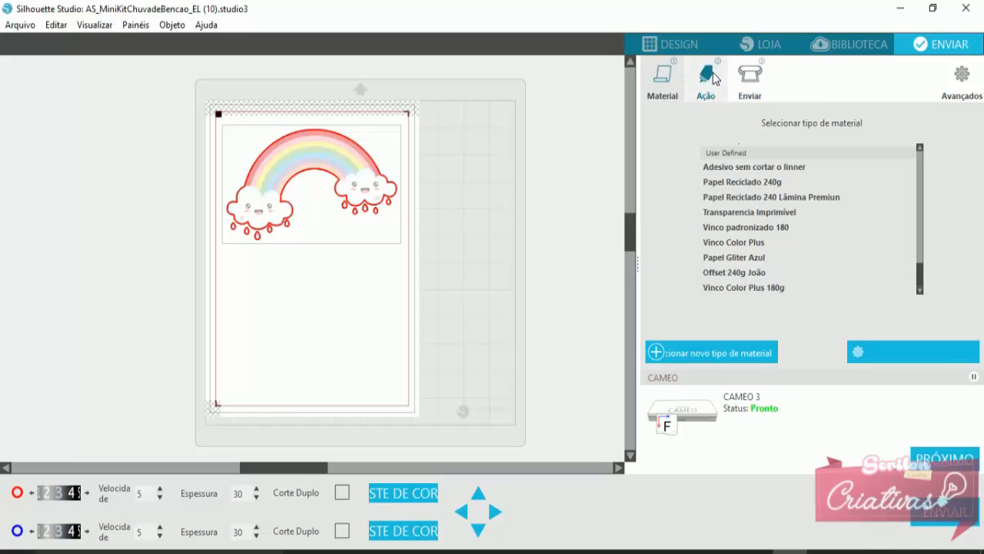
# Try Rascunho as Ferramenta 1's action, checking its pen options, and restore the action to Cortar.
pyautogui.click(715, 75)
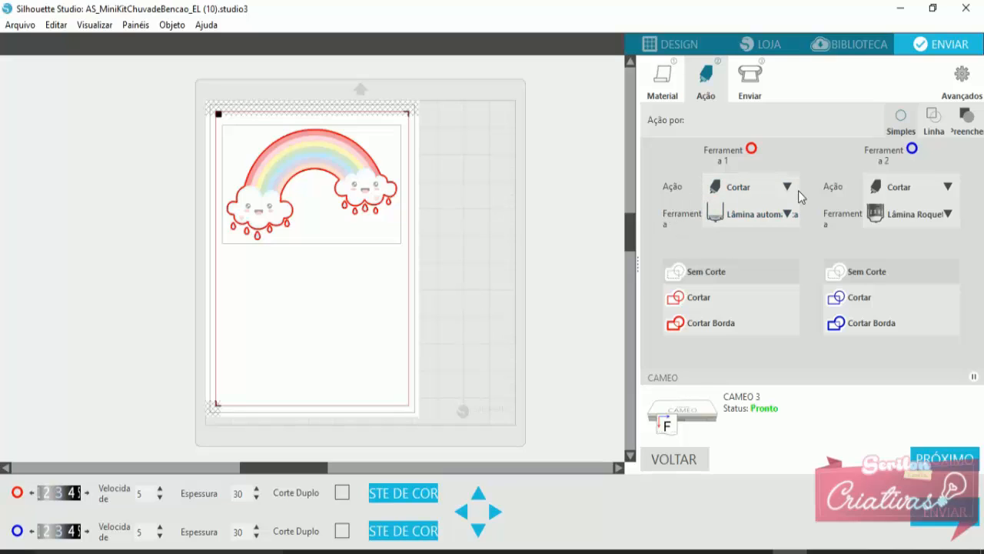
pyautogui.click(738, 188)
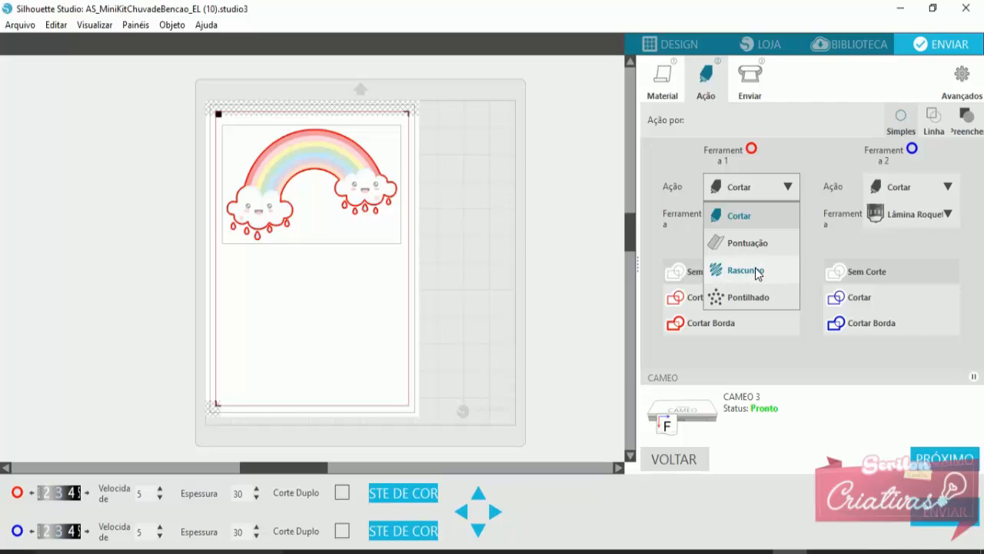
pyautogui.click(758, 272)
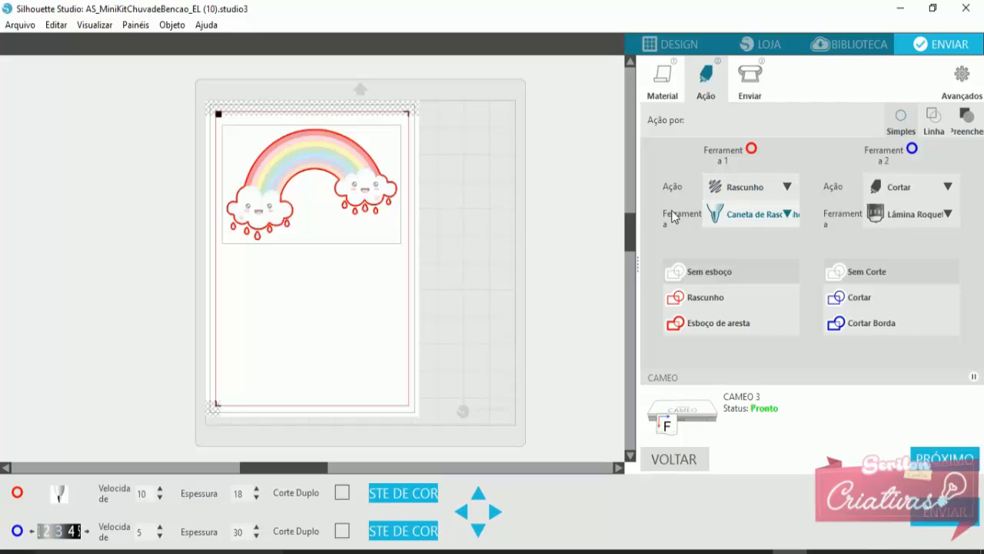
pyautogui.click(773, 214)
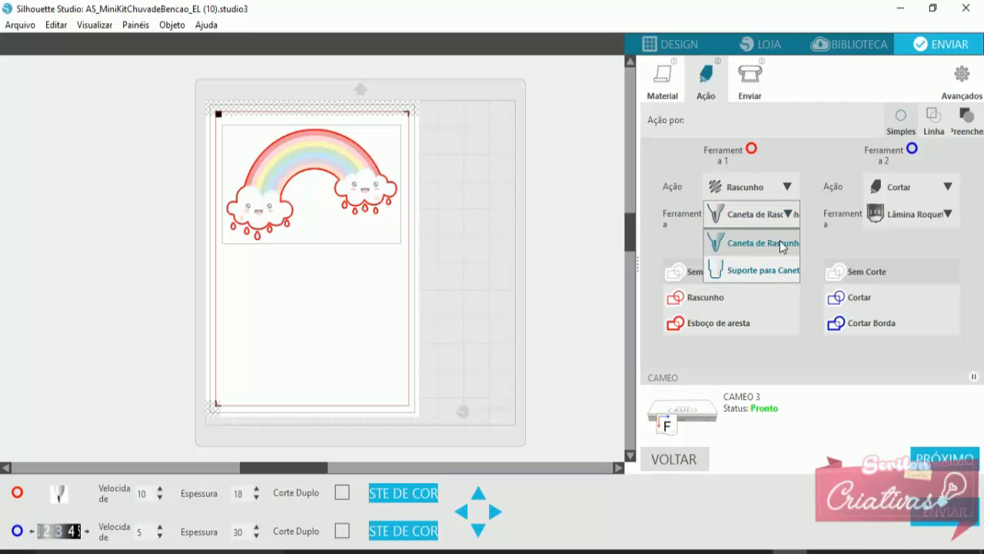
pyautogui.click(786, 193)
pyautogui.click(738, 216)
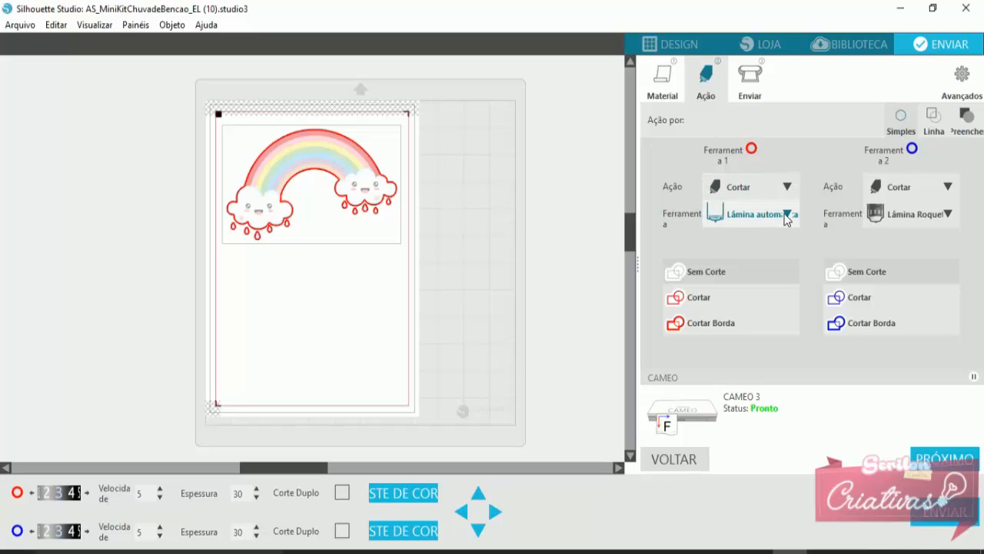
# Try Lâmina Roquete and Corte Profundo as Ferramenta 1's blade and return it to Lâmina automática.
pyautogui.click(753, 220)
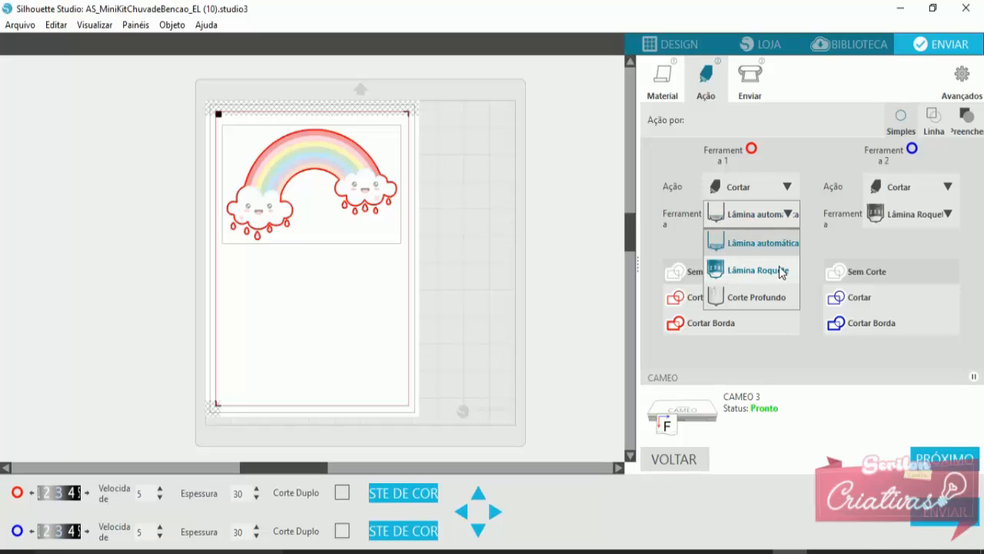
pyautogui.click(777, 271)
pyautogui.click(747, 217)
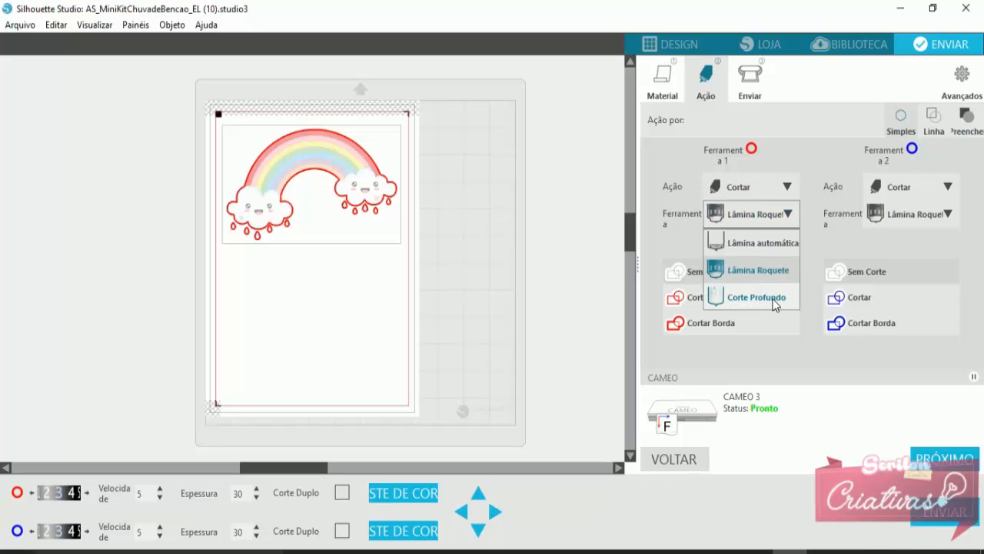
pyautogui.click(773, 300)
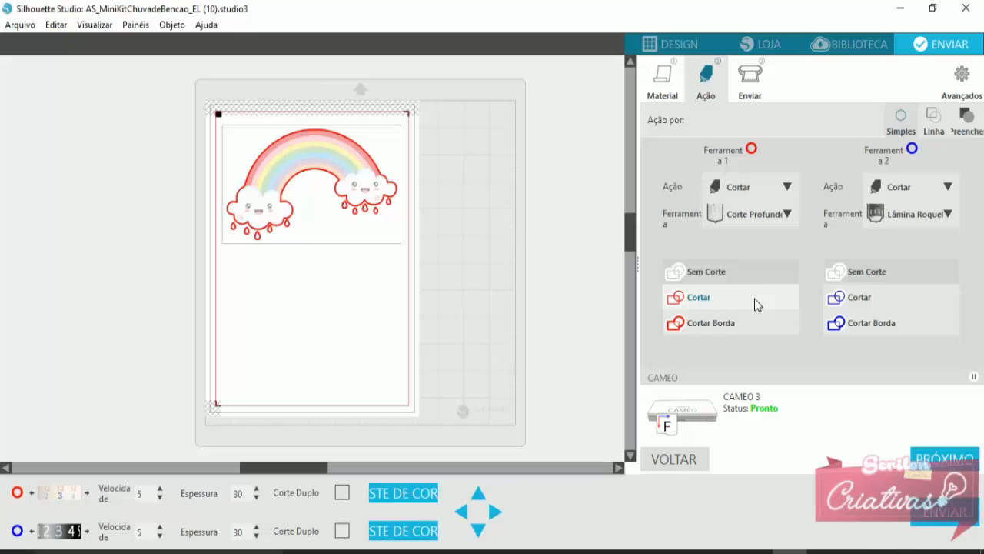
pyautogui.click(758, 219)
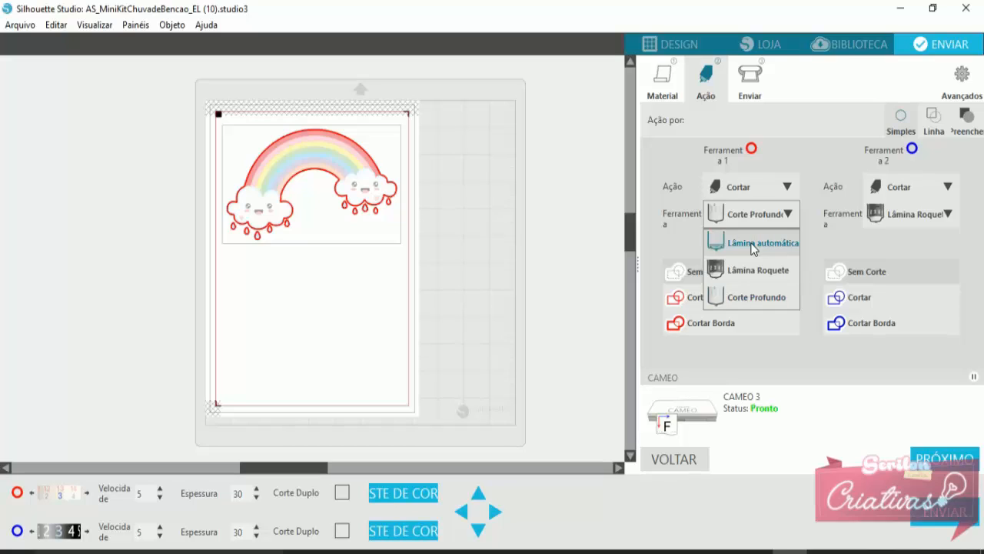
pyautogui.click(753, 244)
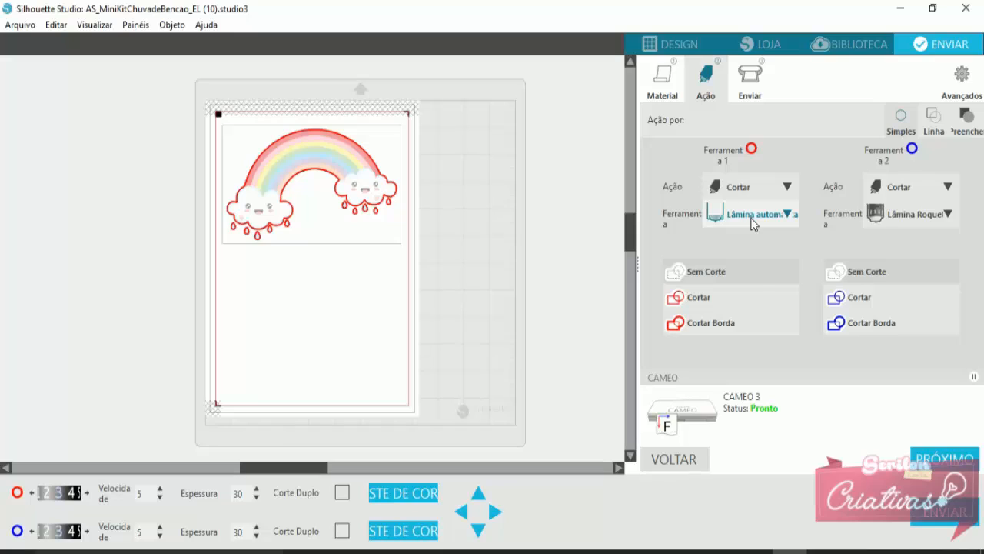
# Switch Ferramenta 1 to Lâmina Roquete once more and set it back to Lâmina automática.
pyautogui.click(753, 220)
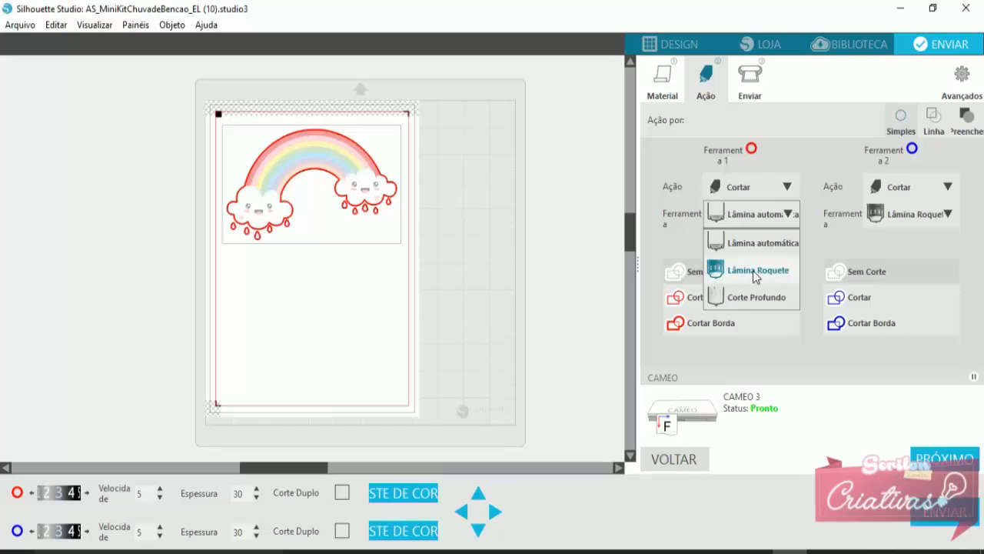
pyautogui.click(757, 271)
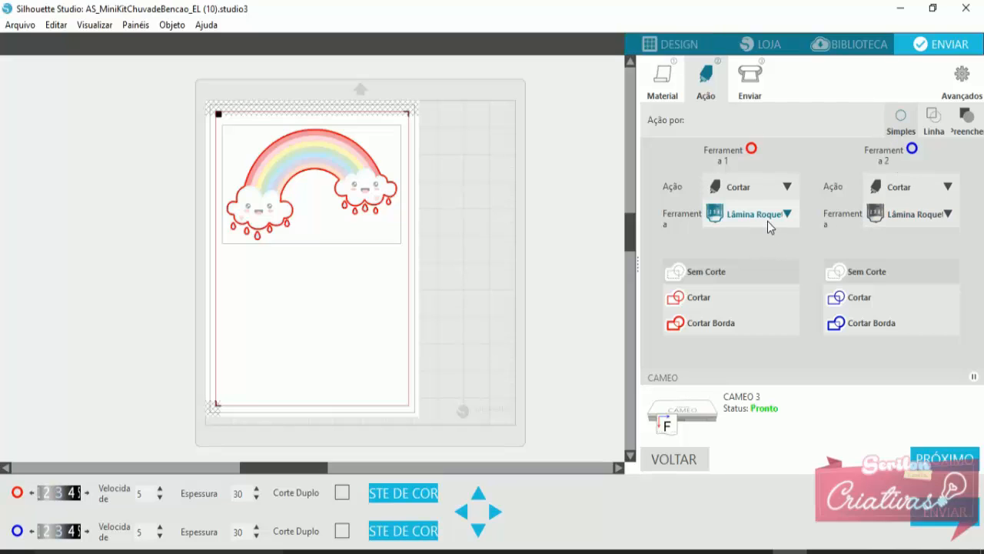
pyautogui.click(741, 213)
pyautogui.click(742, 241)
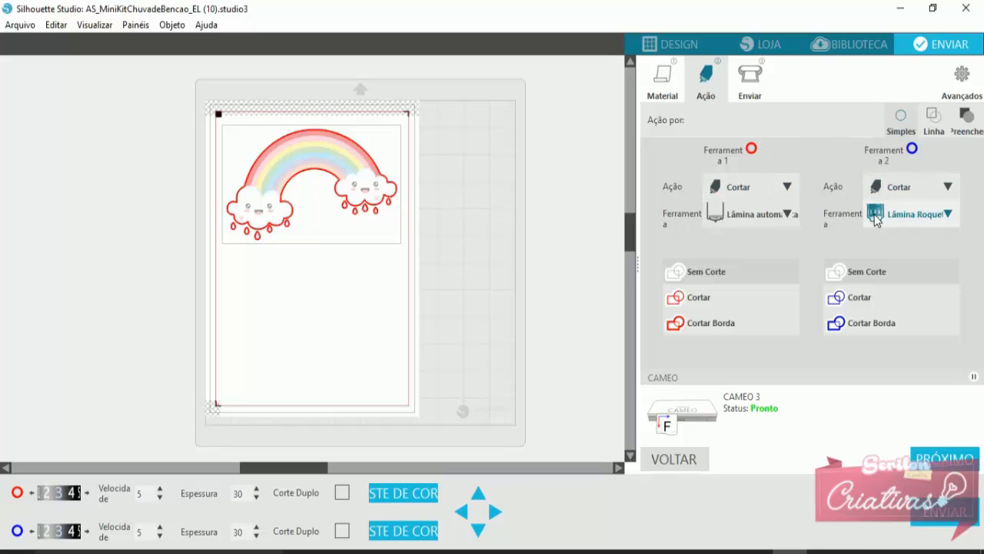
# Check the blade options for Ferramenta 2, deselect the rainbow and proceed to the Enviar stage.
pyautogui.click(922, 218)
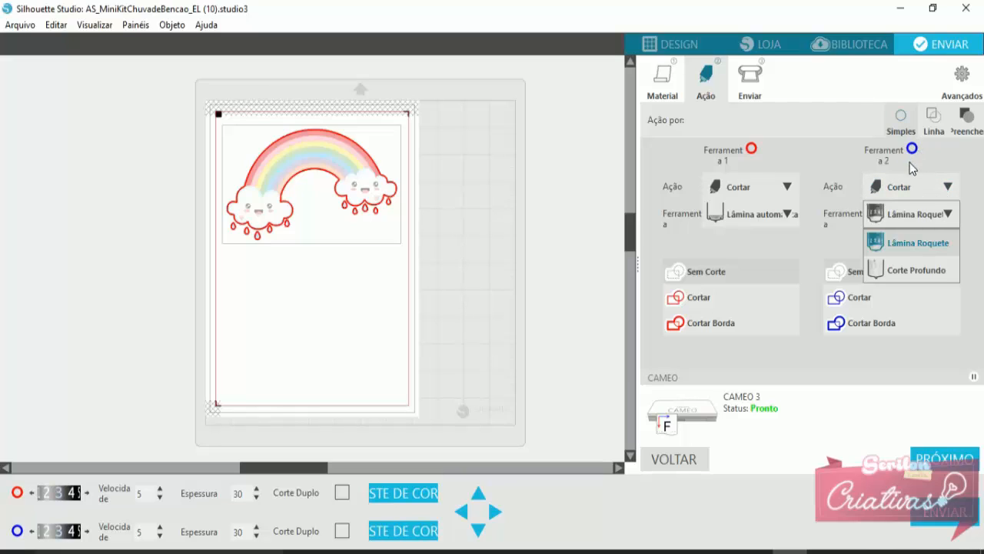
pyautogui.click(934, 192)
pyautogui.click(352, 220)
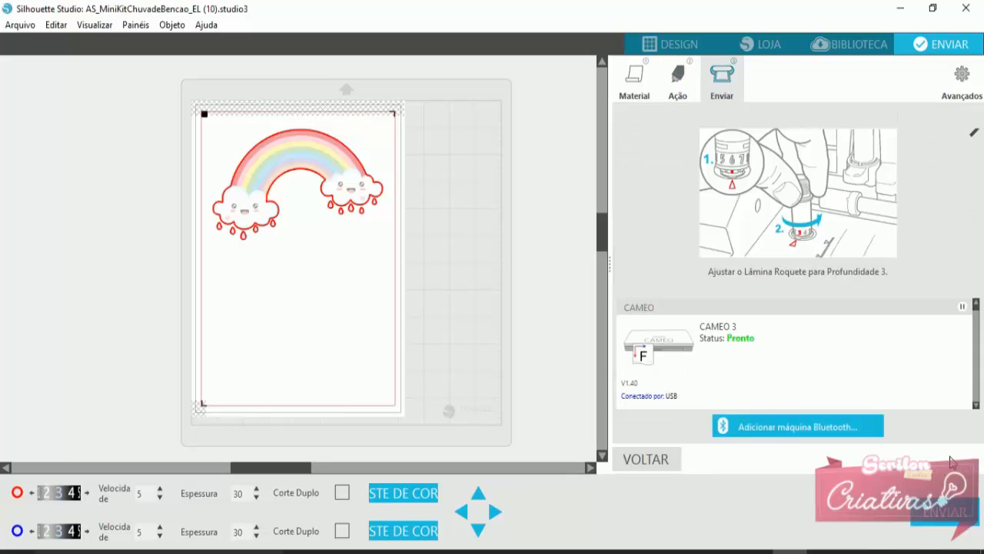
pyautogui.click(952, 460)
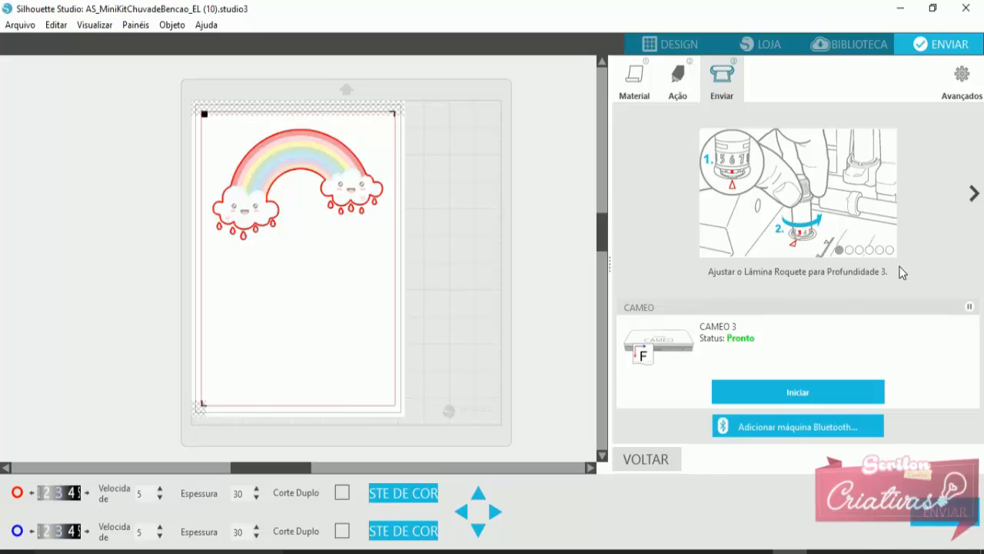
# Review the chosen material and keep Lâmina Roquete as the blade for Ferramenta 2.
pyautogui.click(630, 83)
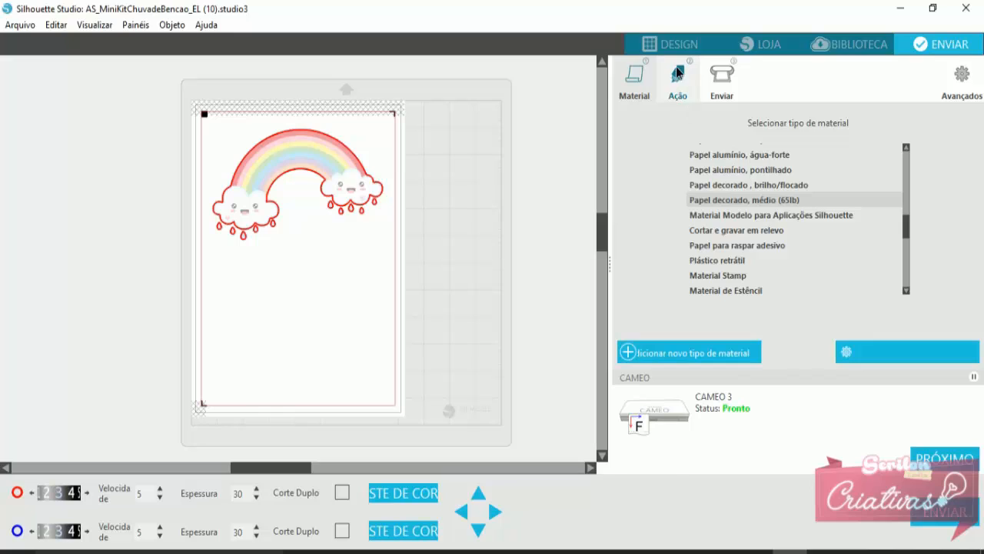
pyautogui.click(689, 106)
pyautogui.click(893, 221)
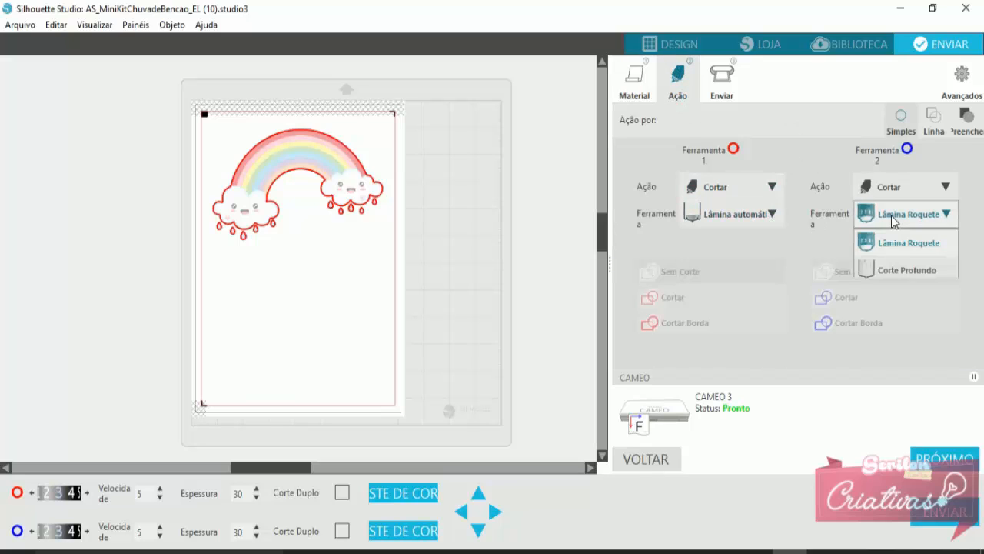
pyautogui.click(907, 243)
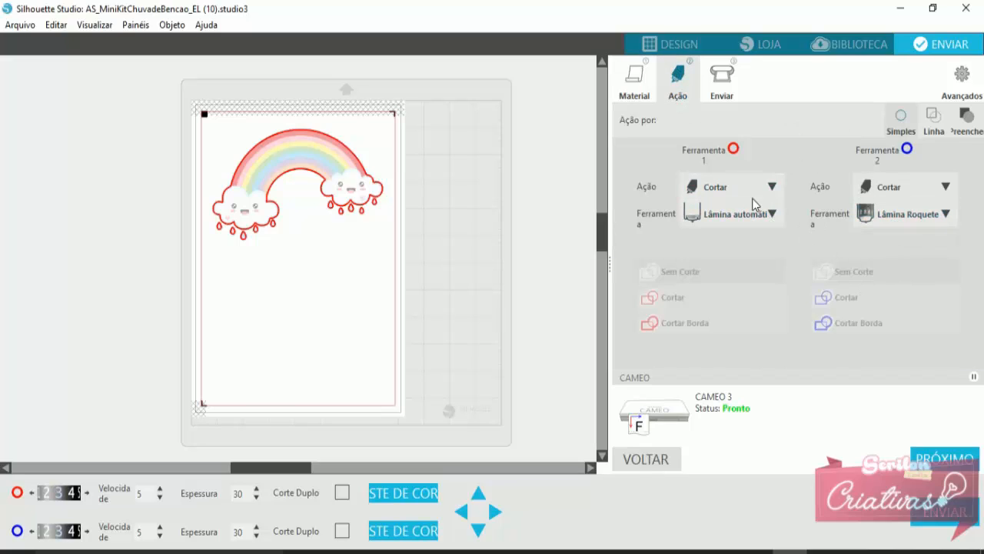
# Go through all the illustrated sending instructions, from adjusting the blade to loading the cutting mat.
pyautogui.click(722, 81)
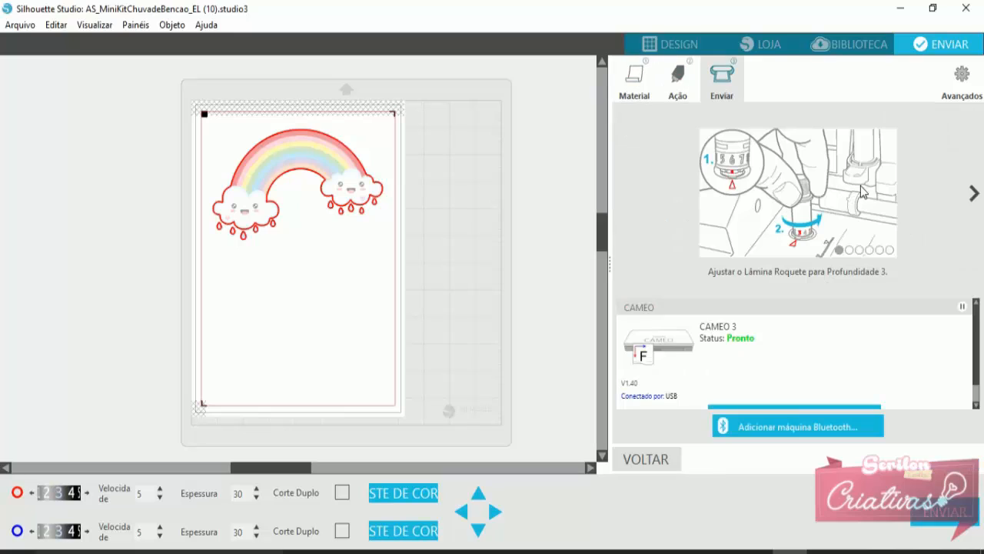
pyautogui.click(975, 195)
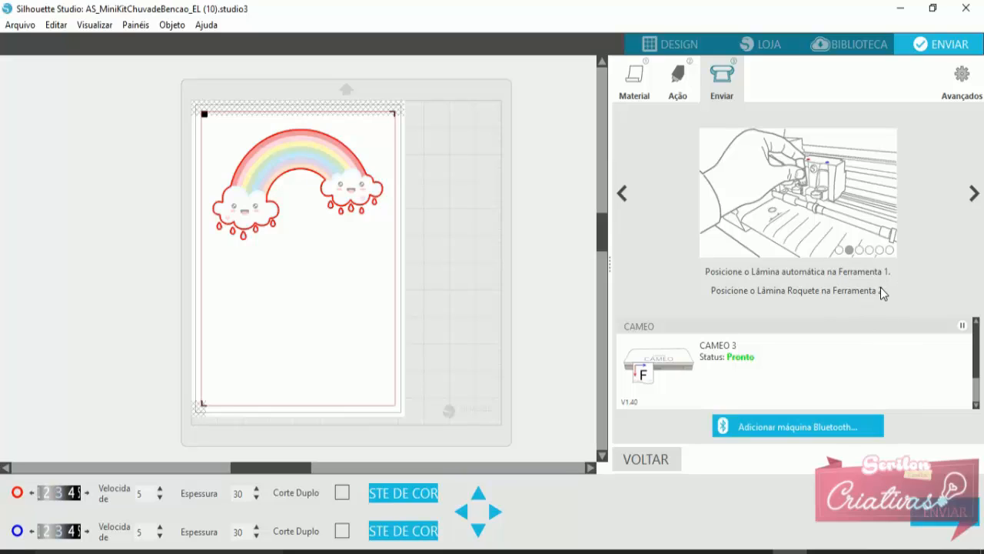
pyautogui.click(973, 195)
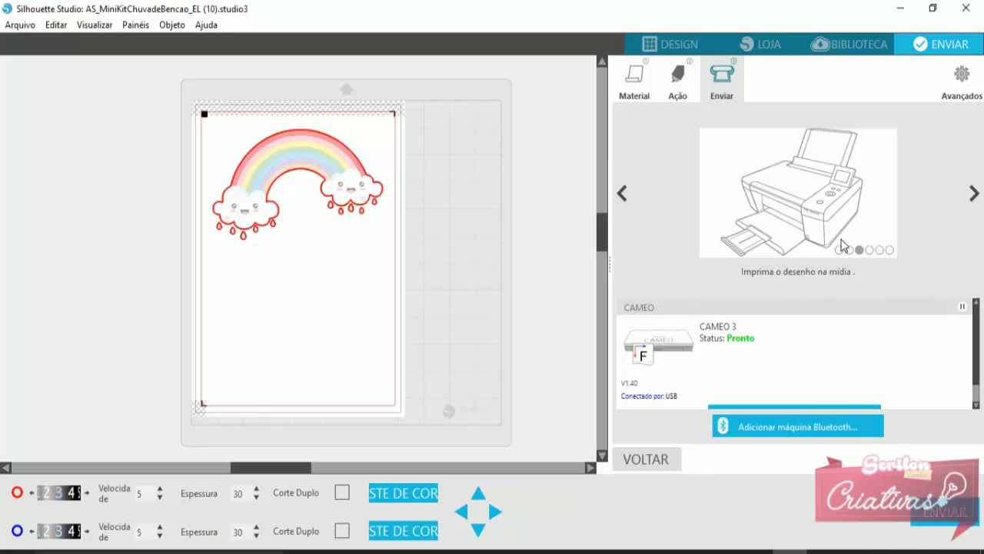
pyautogui.click(971, 193)
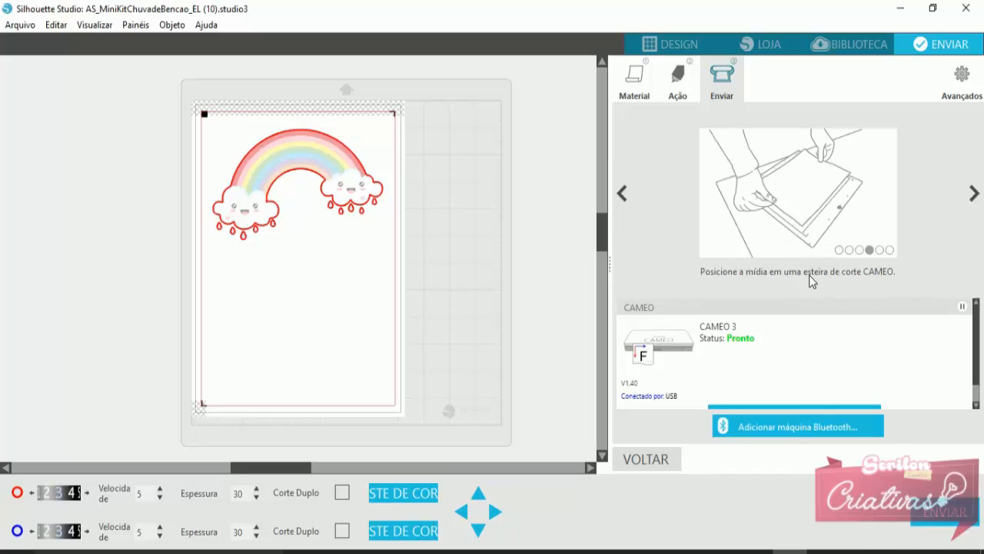
pyautogui.click(973, 193)
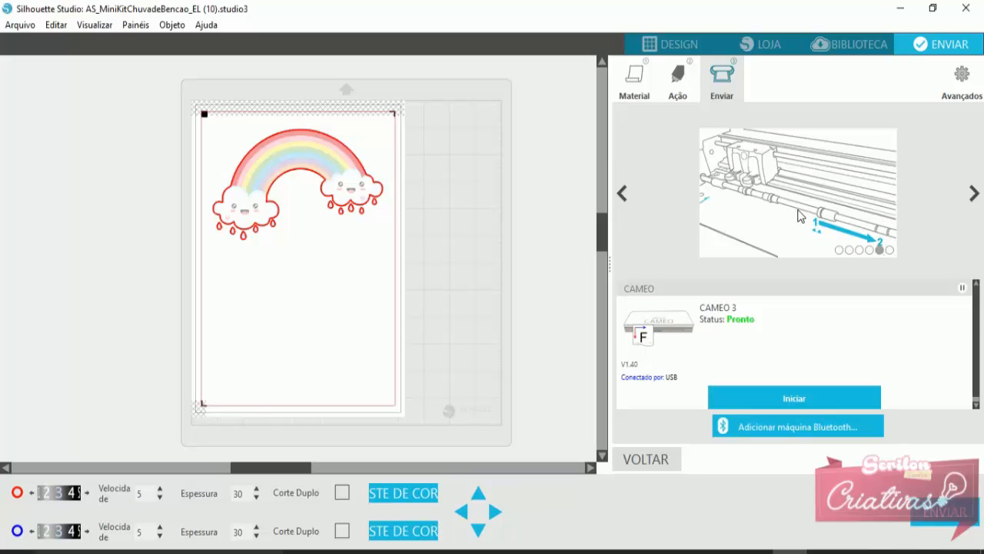
pyautogui.click(973, 194)
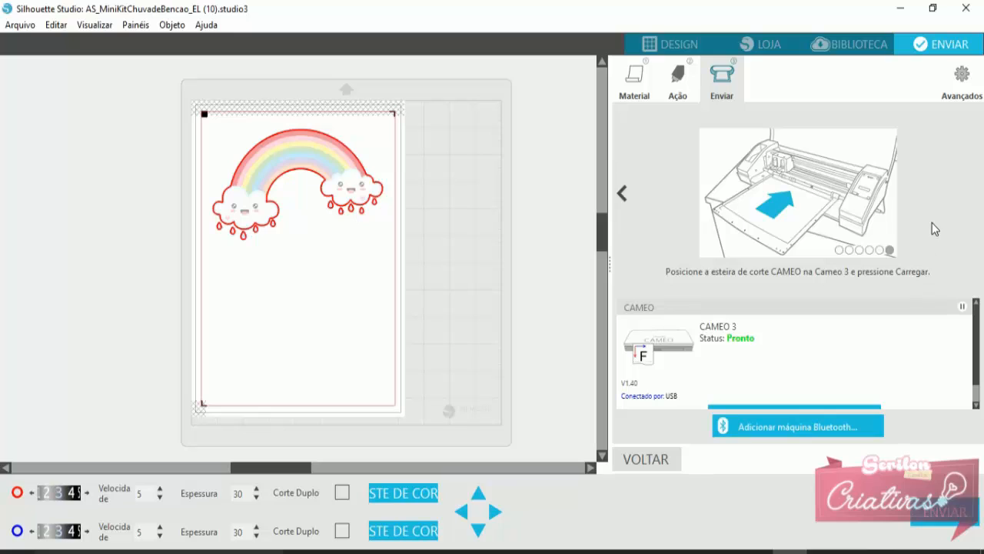
# Return to the design area, bring up Sem título-2.studio3 and deselect its box template.
pyautogui.click(659, 50)
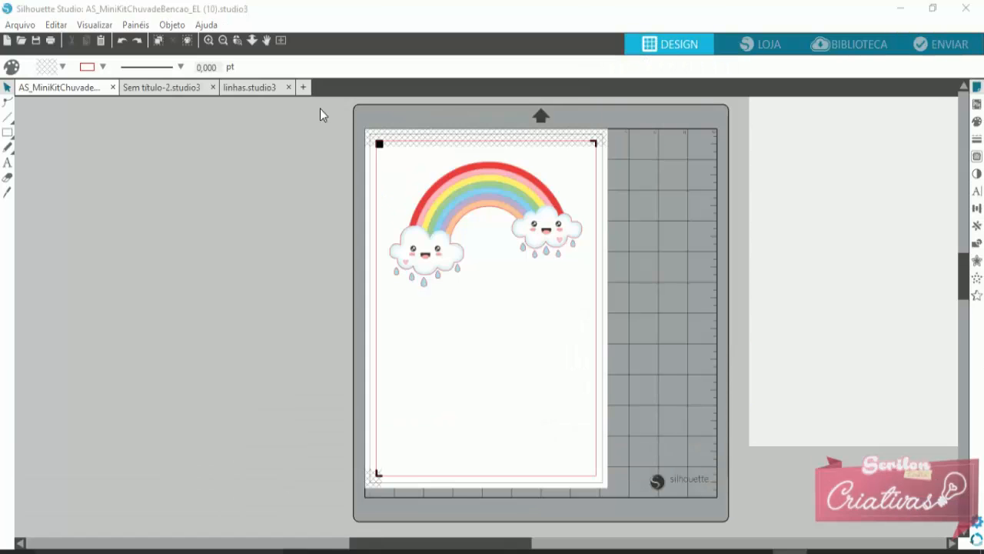
pyautogui.click(259, 86)
pyautogui.click(187, 91)
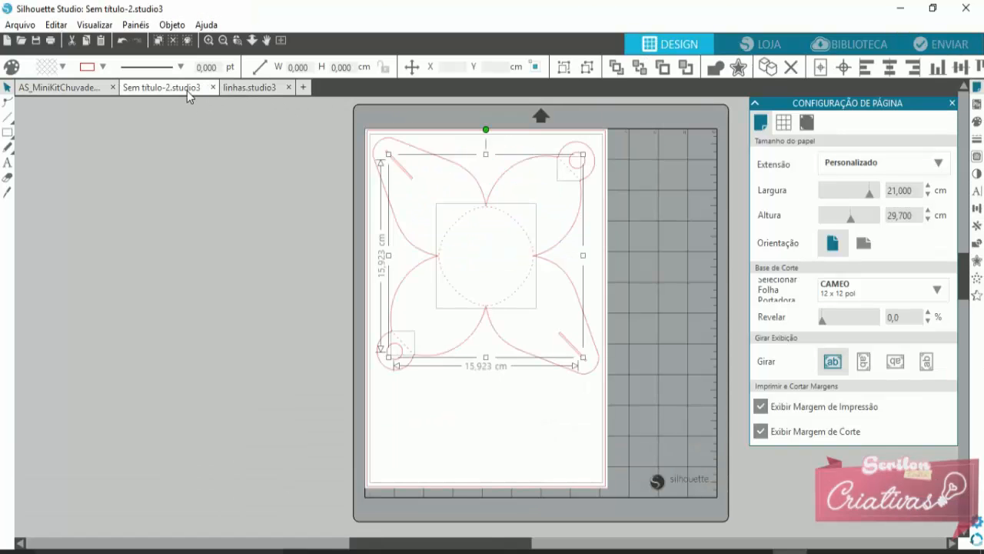
pyautogui.click(635, 216)
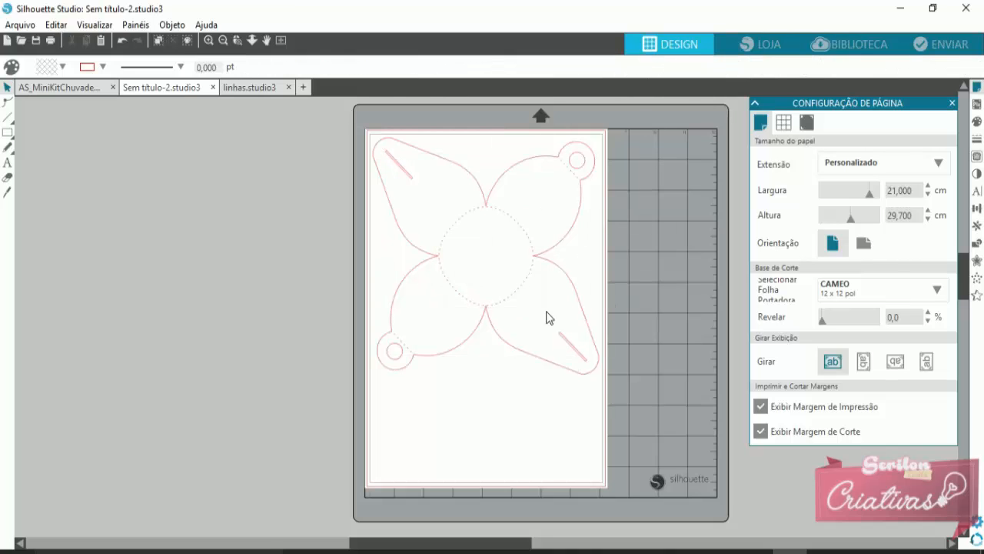
# Go to the sending stage for the box template and review all five illustrated instructions, from adjusting the blade to loading the mat.
pyautogui.click(949, 44)
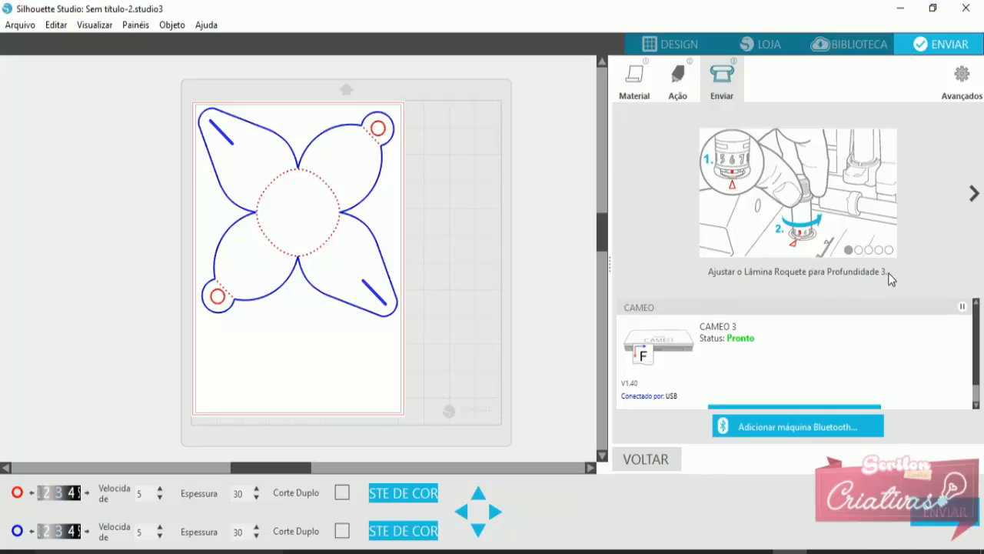
pyautogui.click(972, 193)
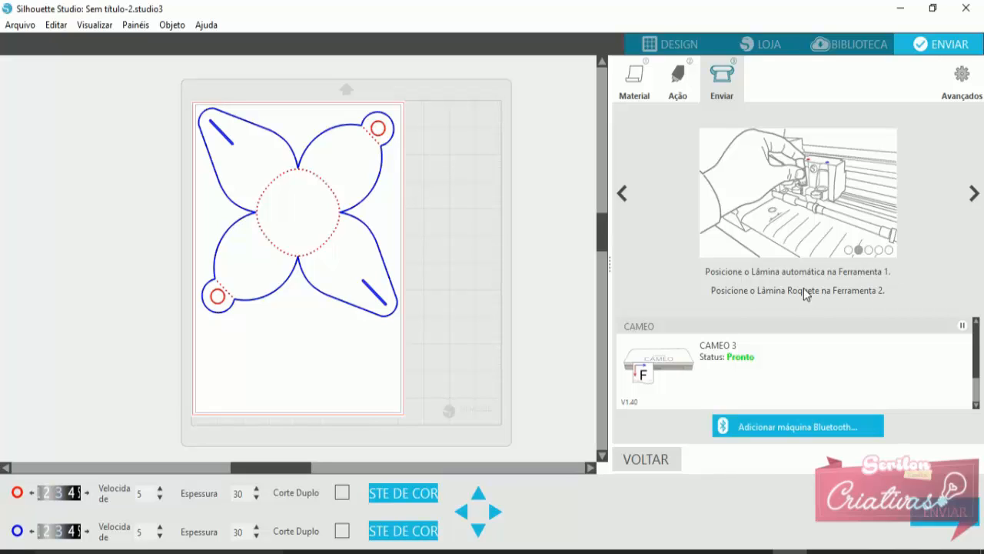
pyautogui.click(972, 194)
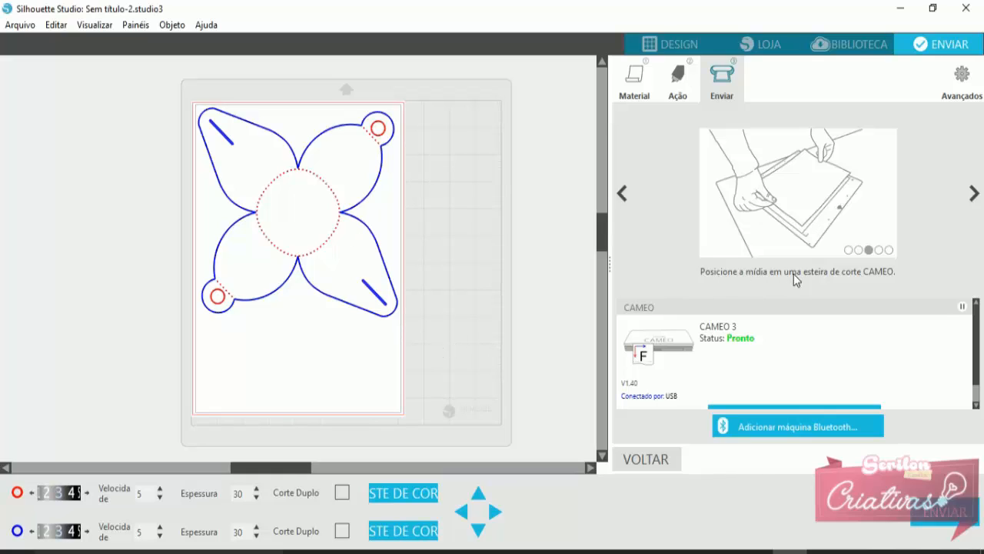
pyautogui.click(975, 193)
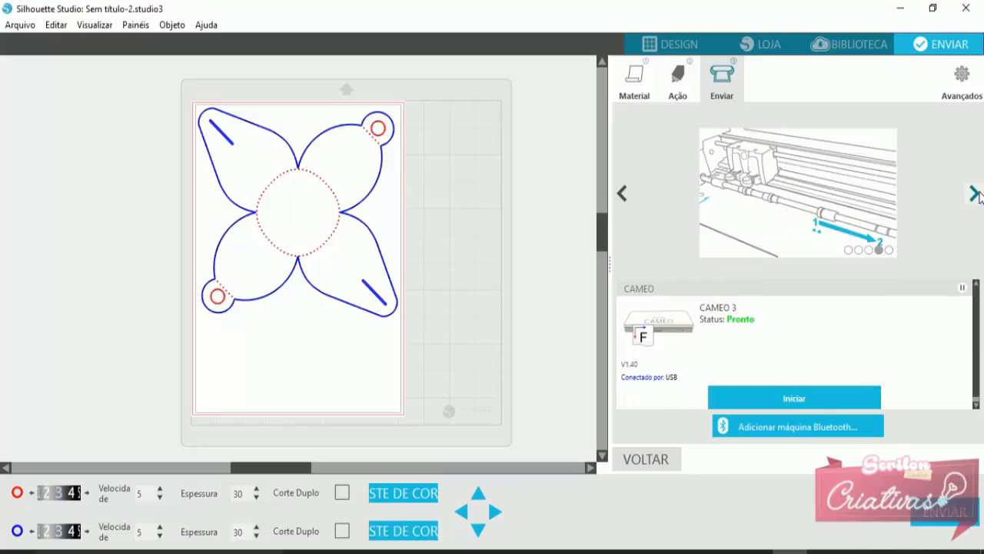
pyautogui.click(975, 193)
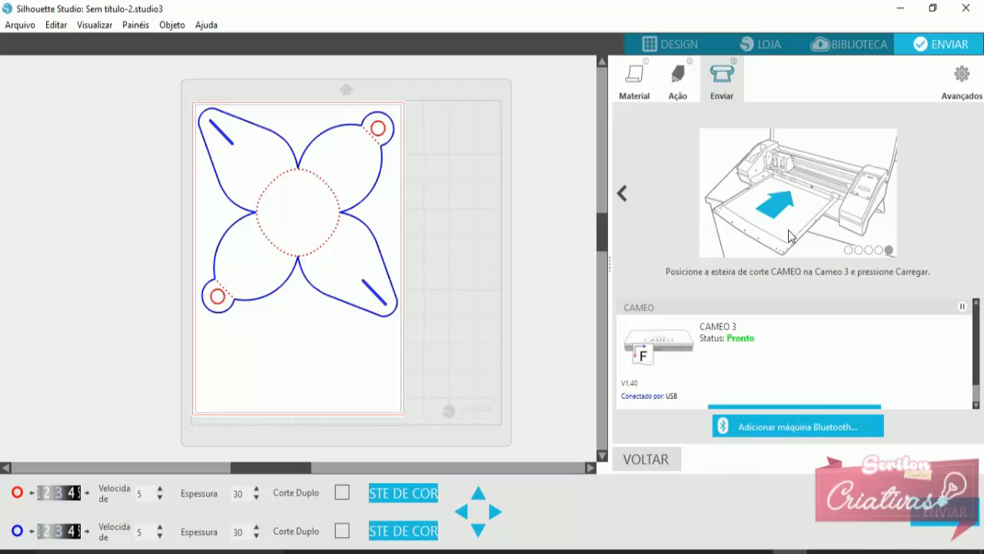
# Return to the design area, switch to the AS_MiniKitChuvadeBencao rainbow document and bring up its Enviar stage.
pyautogui.click(632, 93)
pyautogui.click(670, 44)
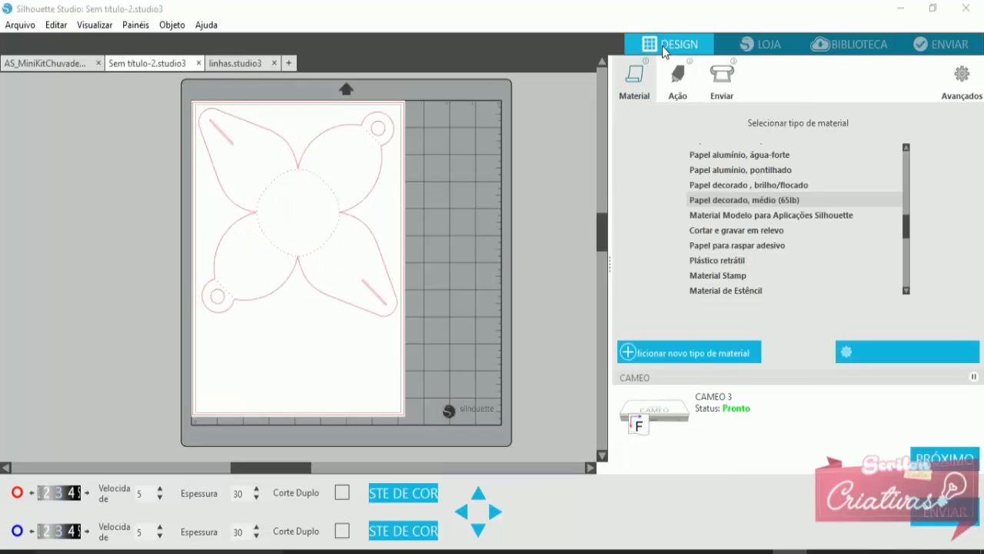
pyautogui.click(86, 89)
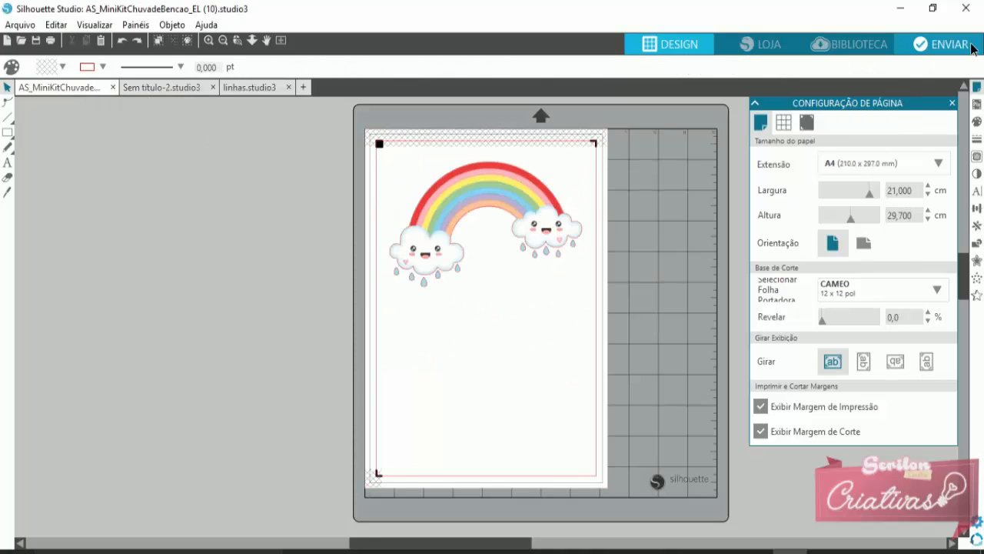
pyautogui.click(940, 44)
pyautogui.click(737, 79)
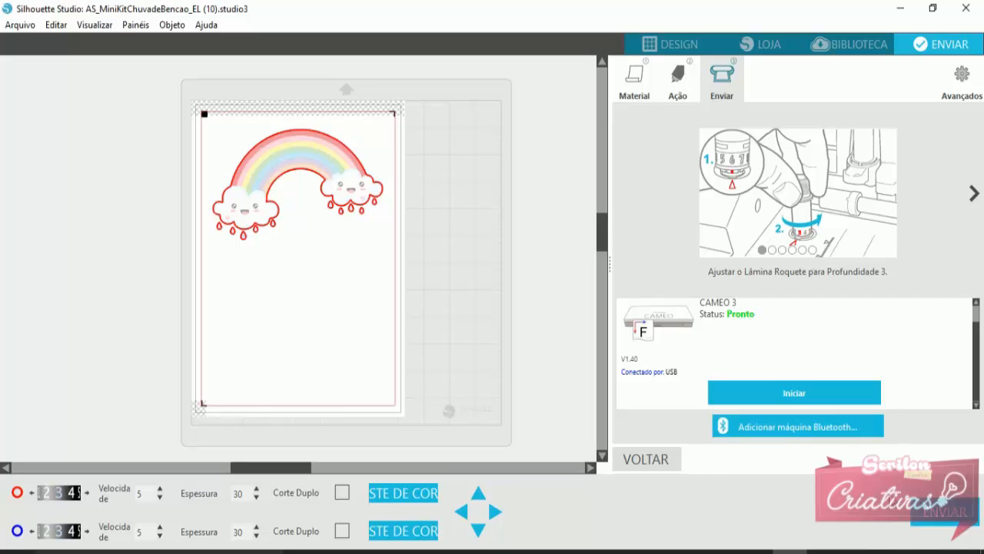
# Bring up the About Silhouette Studio information to check the installed software version.
pyautogui.click(208, 25)
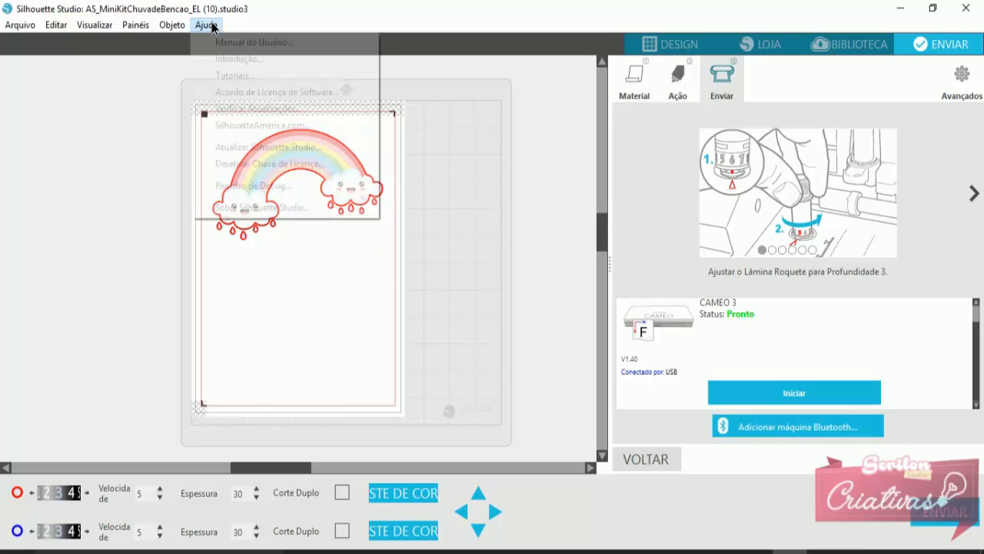
pyautogui.click(249, 208)
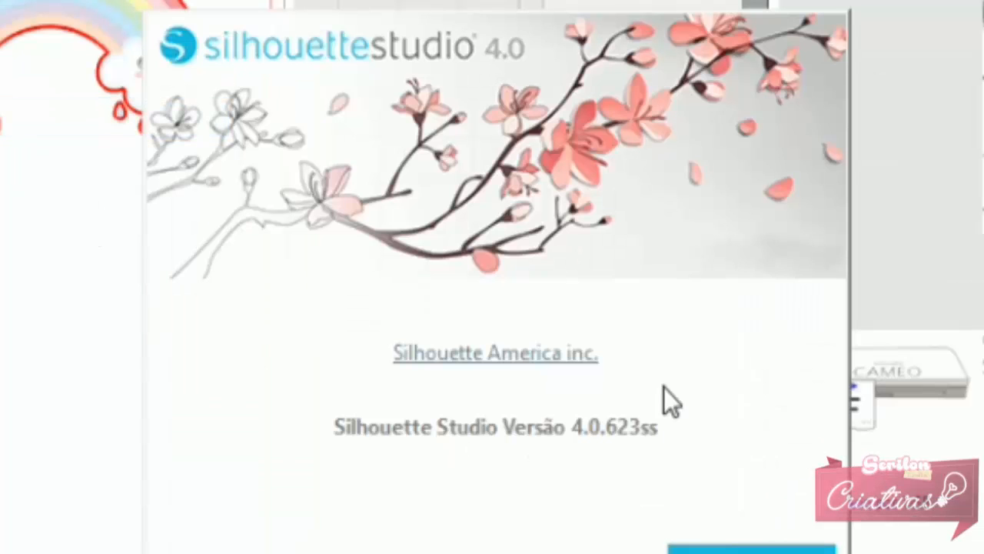